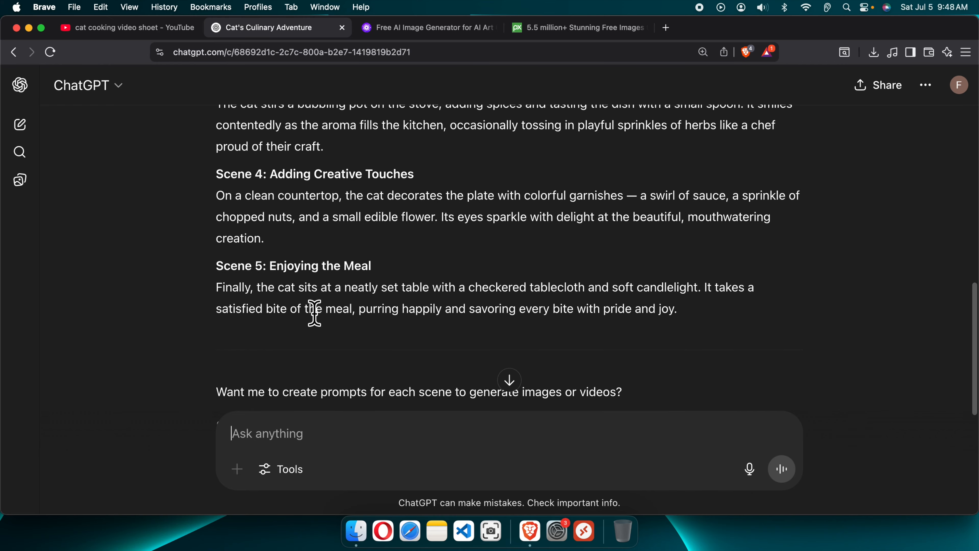
- Copy the Scene 1 Grocery Store Shopping description from the chat's scene breakdown
scroll(313, 367, up, 7)
scroll(264, 302, down, 5)
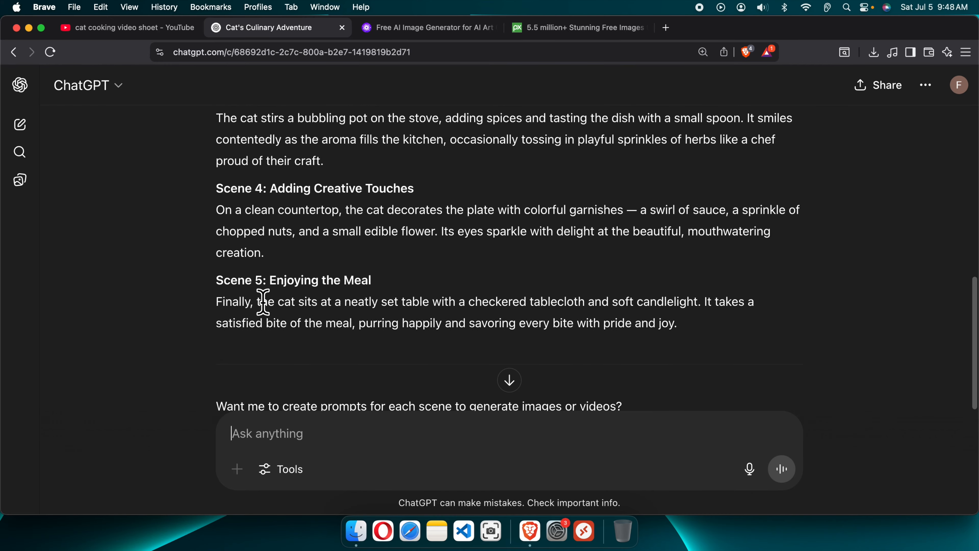
scroll(443, 349, up, 10)
scroll(422, 350, down, 2)
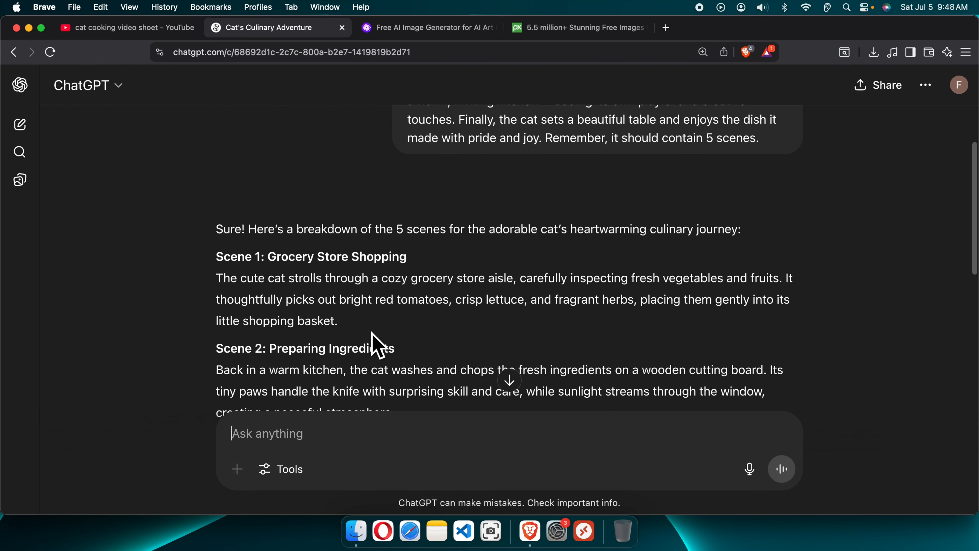
drag(339, 322, 216, 277)
scroll(324, 332, down, 2)
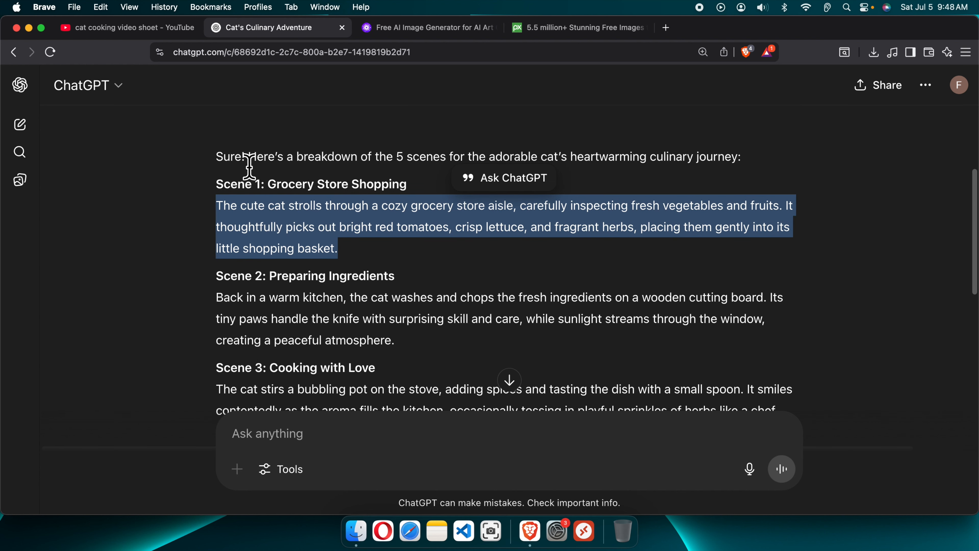
right_click(287, 194)
click(295, 223)
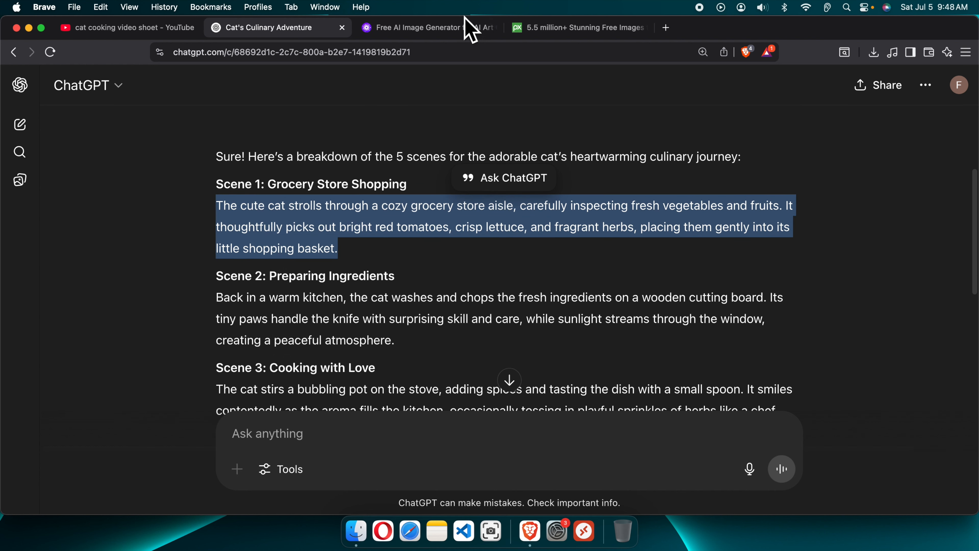
- Open PicLumen's image generator app and paste the Scene 1 description as the image prompt
click(435, 33)
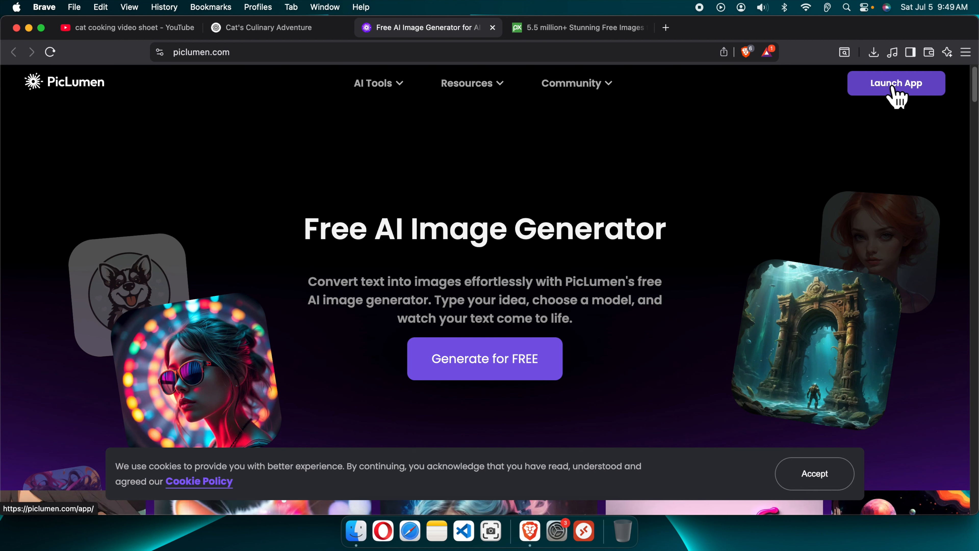
click(889, 86)
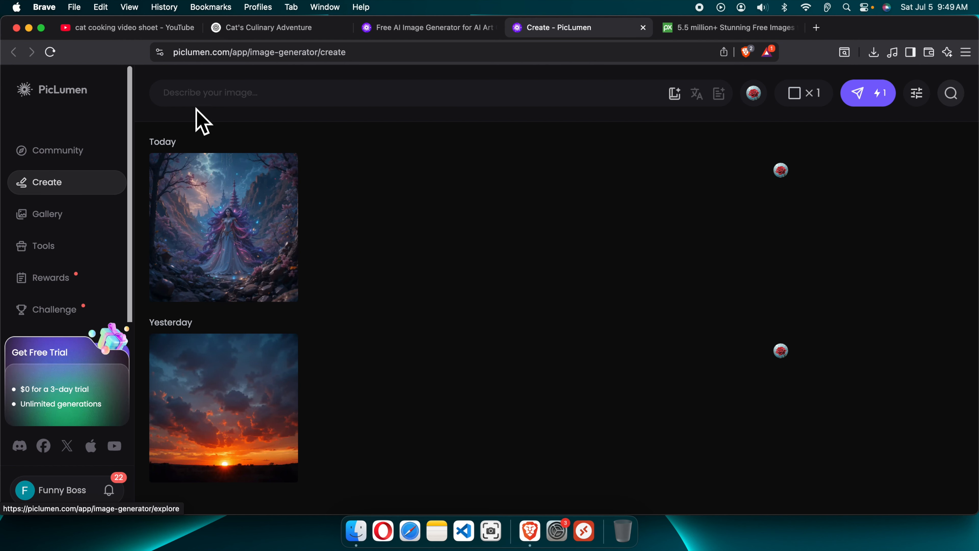
click(267, 107)
key(super+v)
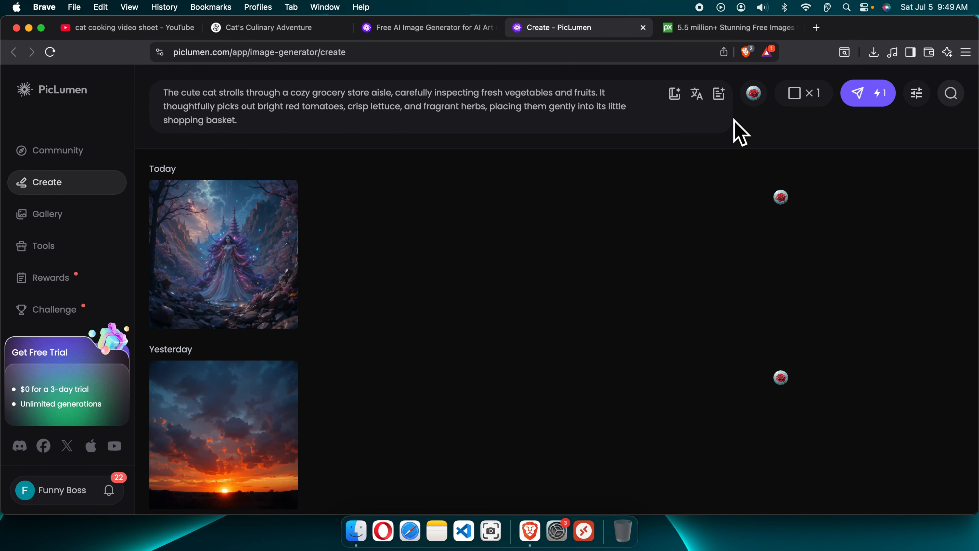
key(Return)
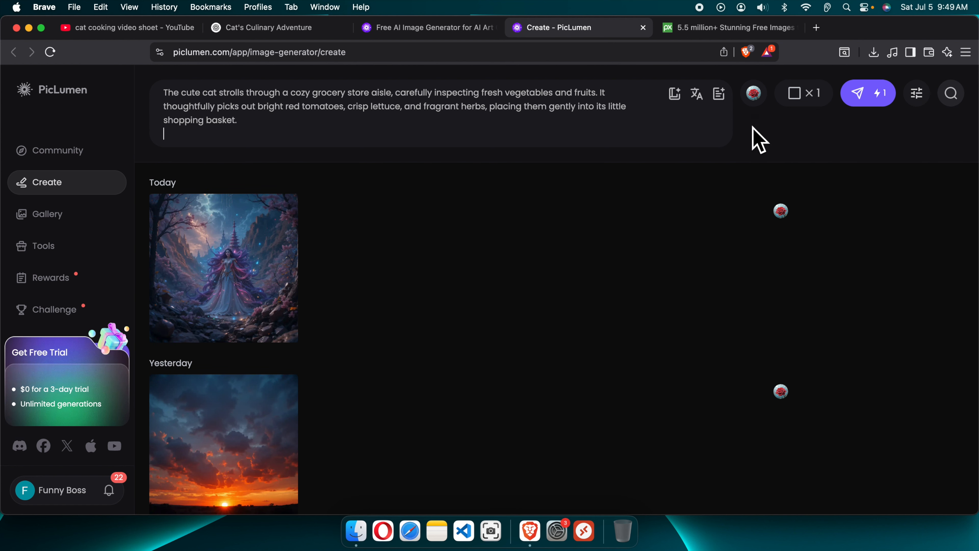
- Choose the PicLumen Art V1 model and generate the image from the prompt
click(755, 95)
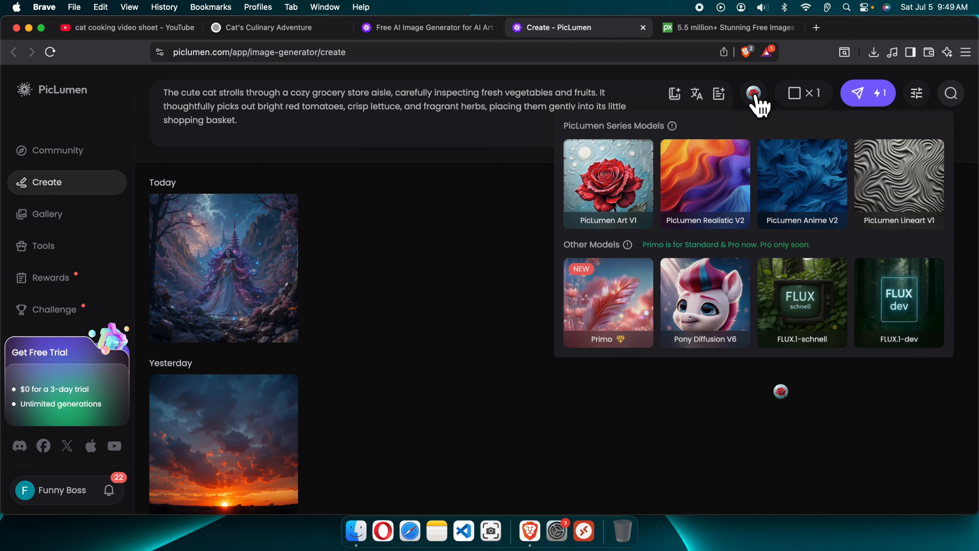
click(466, 196)
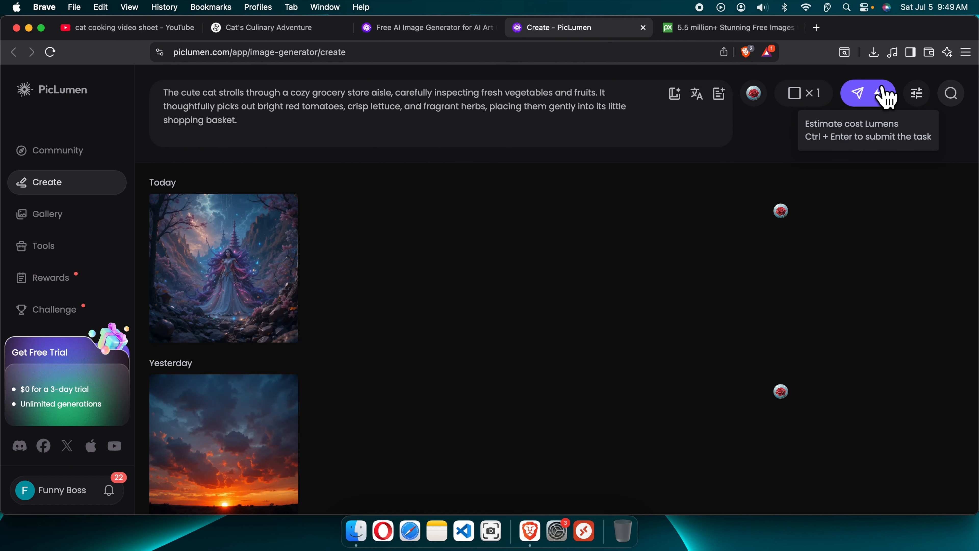
click(885, 96)
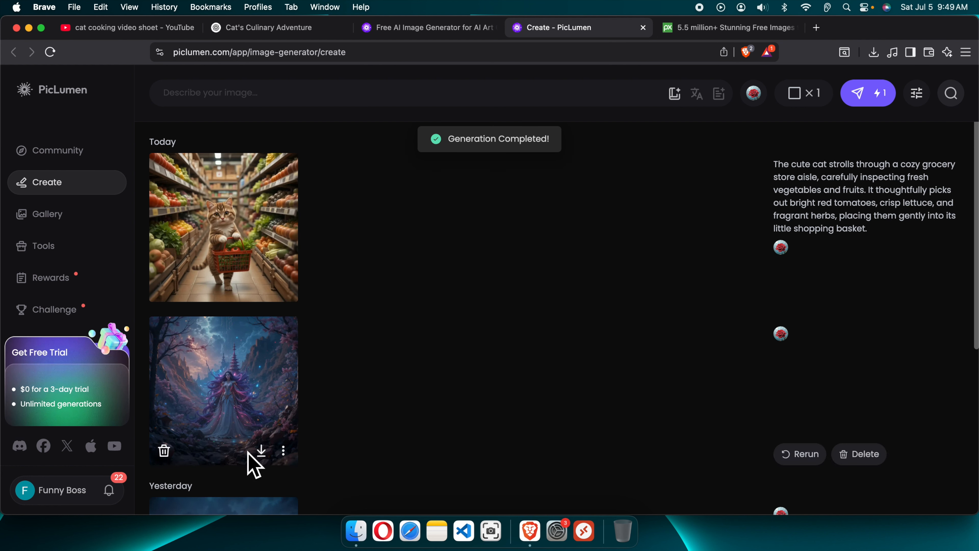
- Open the generated grocery-store cat image and copy its seed value
mouse_move(212, 208)
click(222, 235)
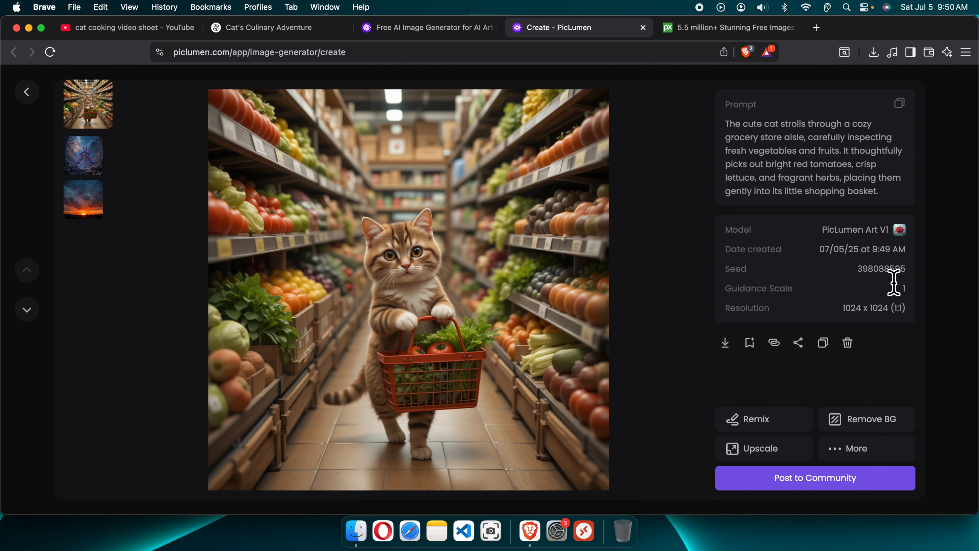
right_click(883, 278)
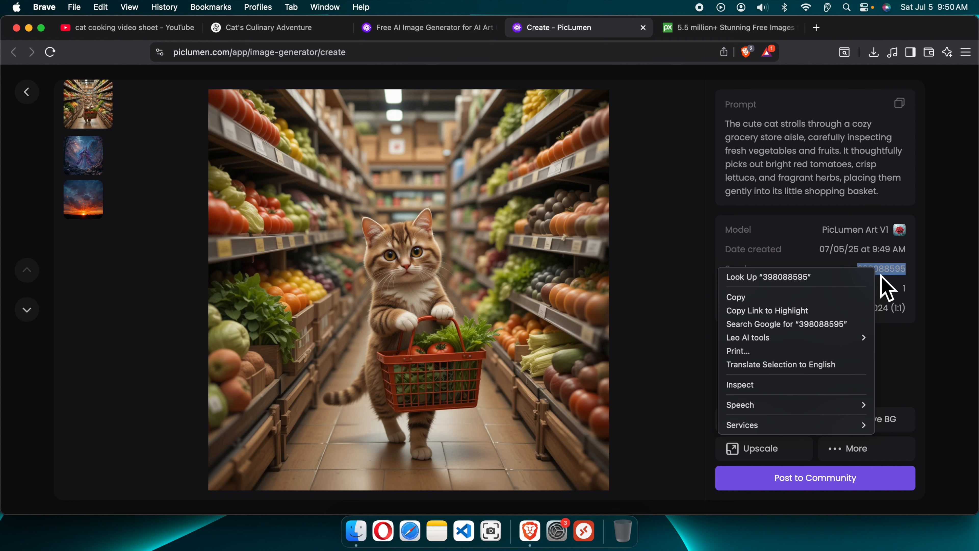
click(825, 300)
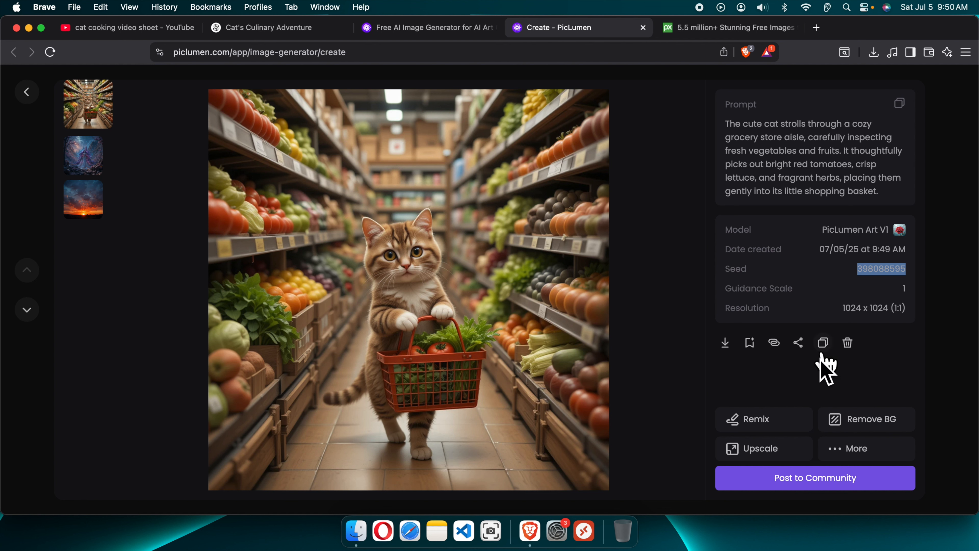
- Enable a fixed seed of 398088595 in the generation settings and save the settings as defaults
click(26, 93)
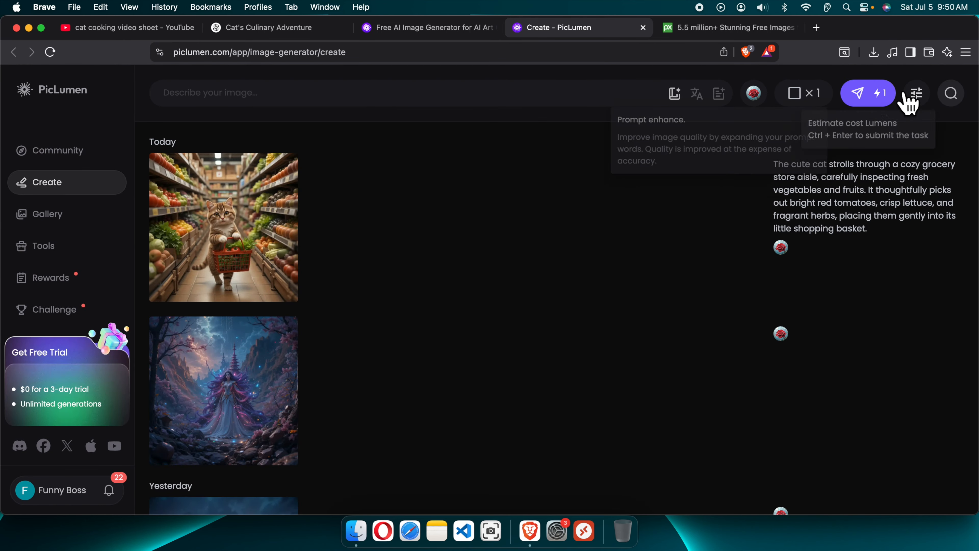
click(917, 95)
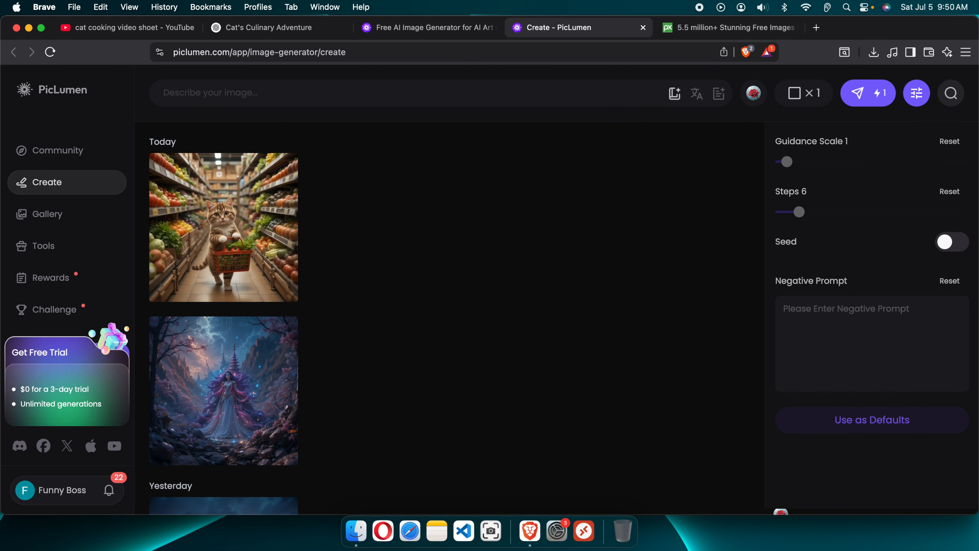
click(953, 243)
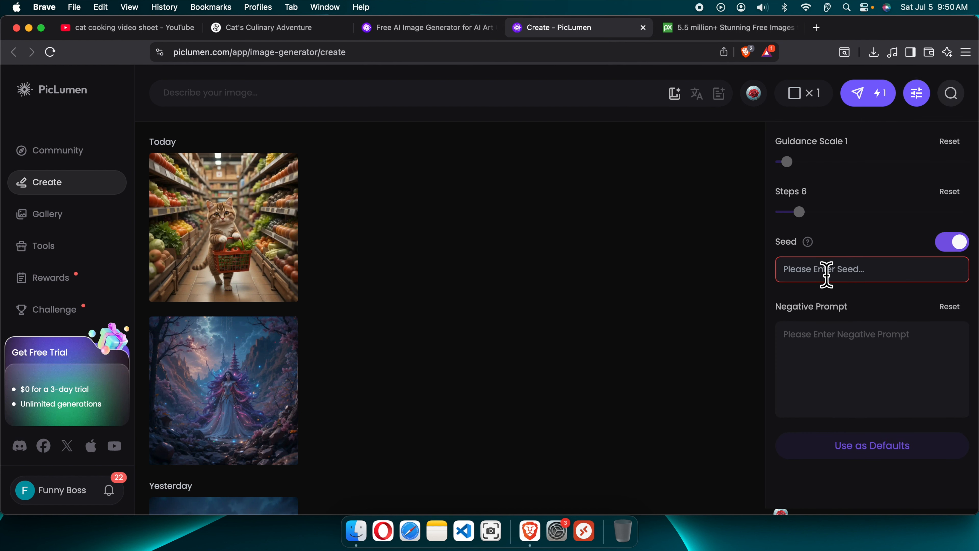
click(814, 280)
right_click(807, 265)
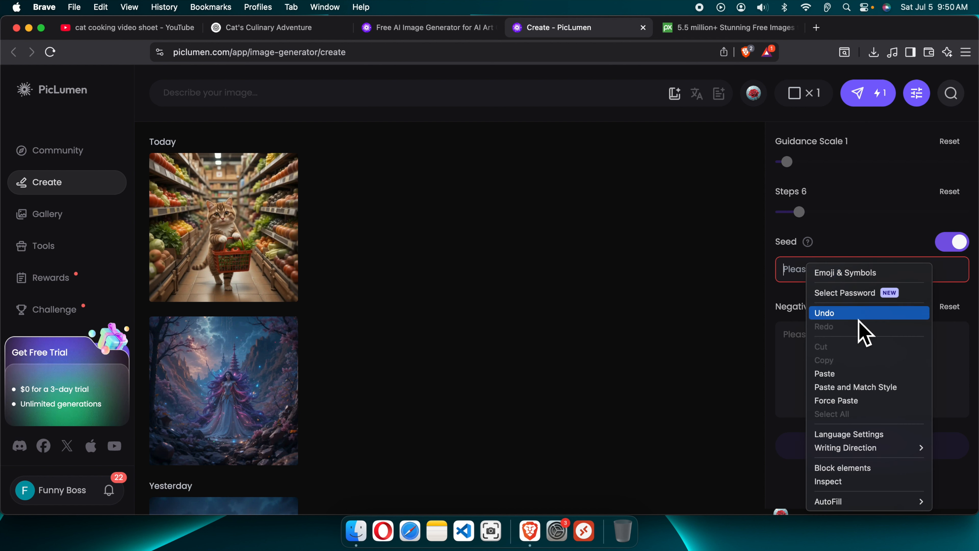
click(844, 375)
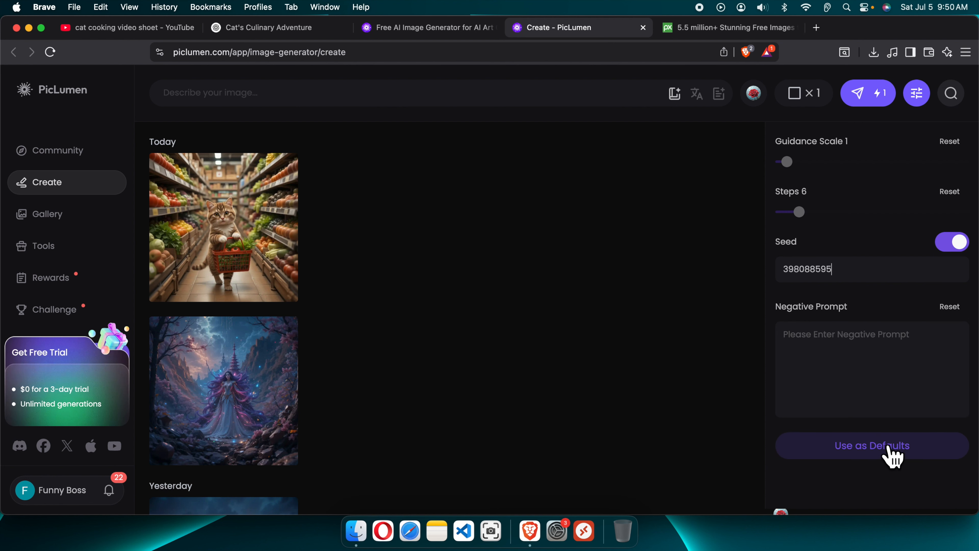
click(866, 451)
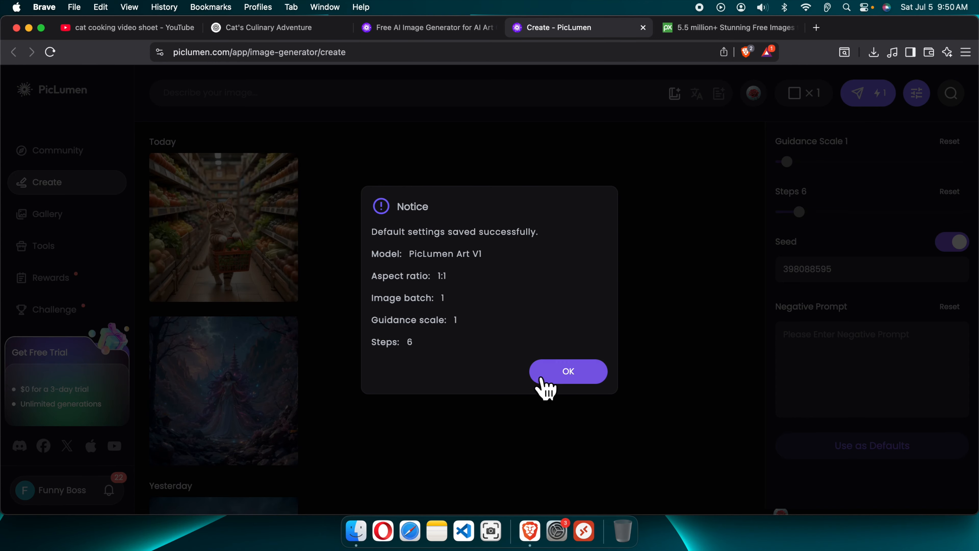
click(565, 377)
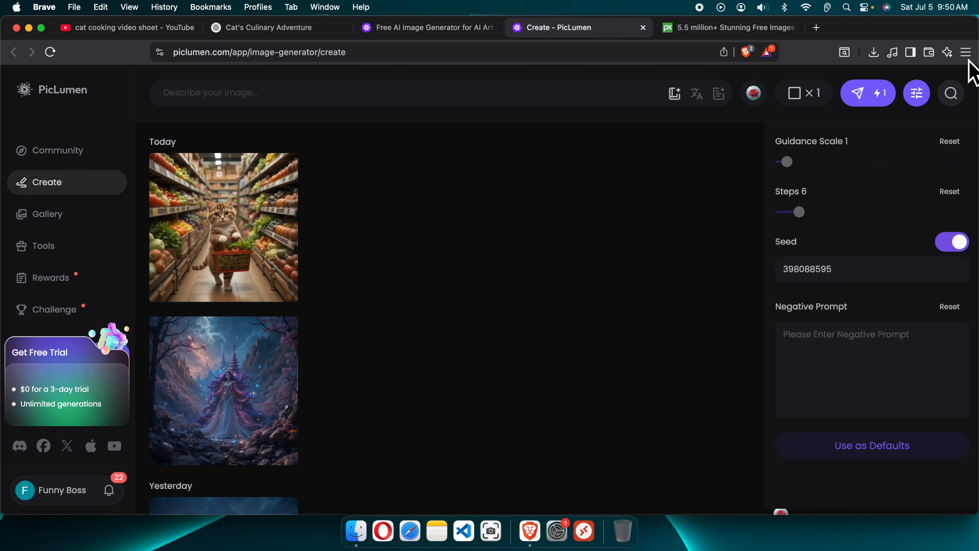
click(917, 92)
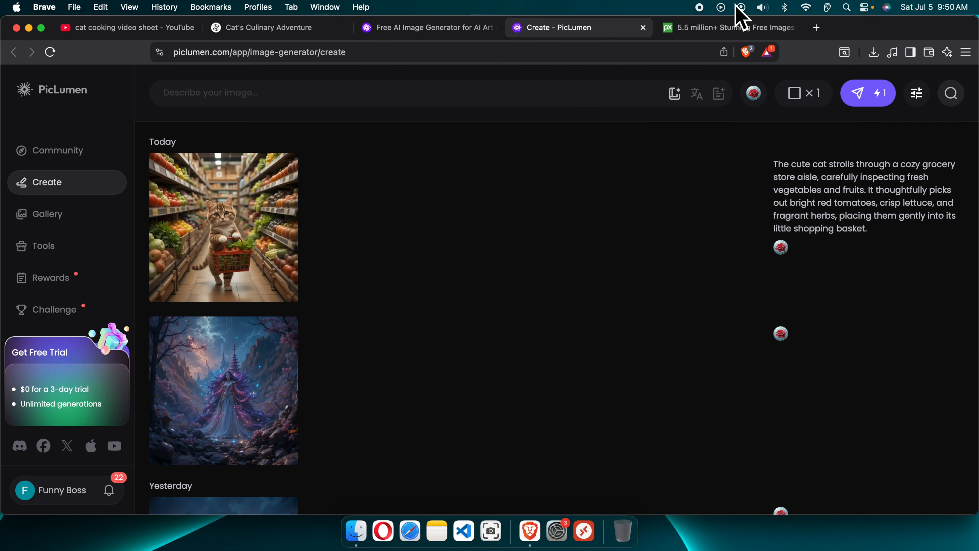
- Use the Scene 2 Preparing Ingredients description as the prompt and generate its image
click(320, 28)
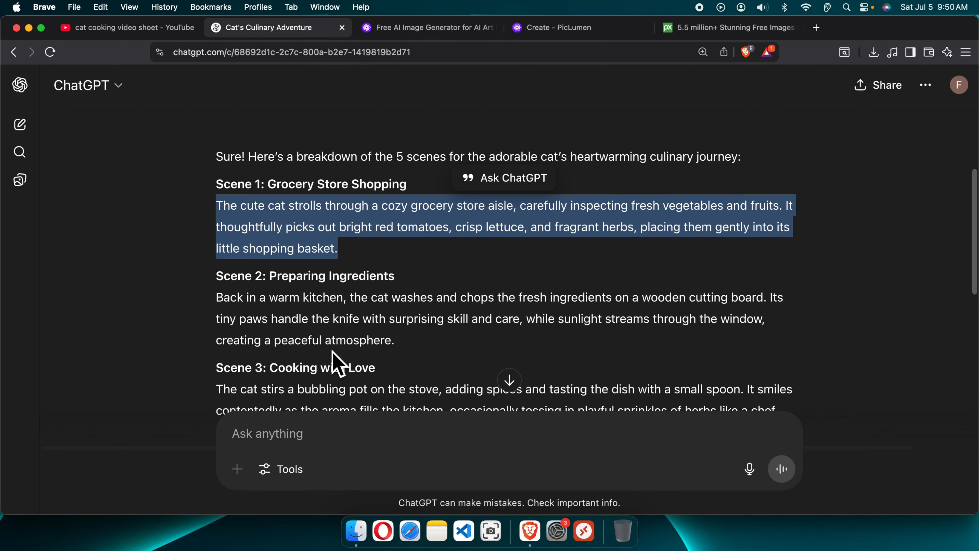
drag(218, 297, 390, 334)
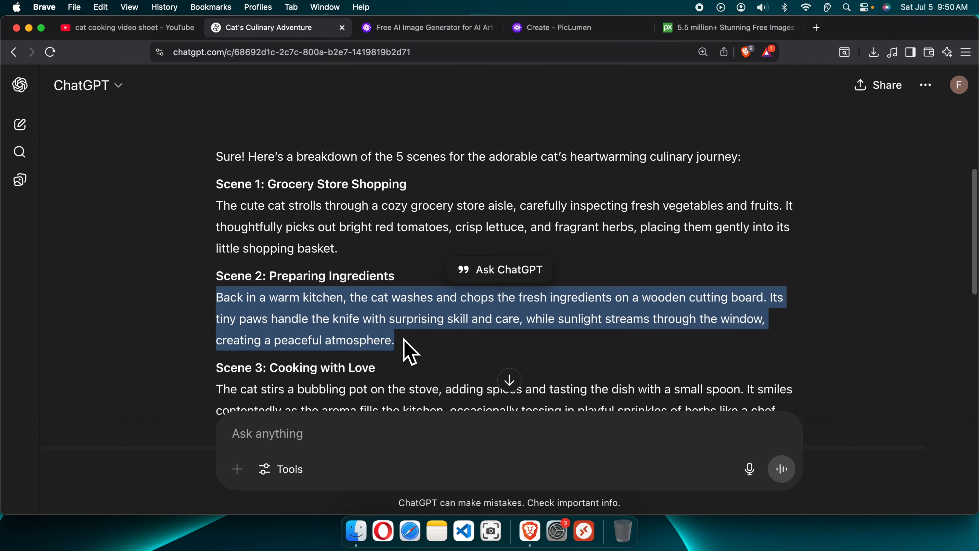
click(594, 28)
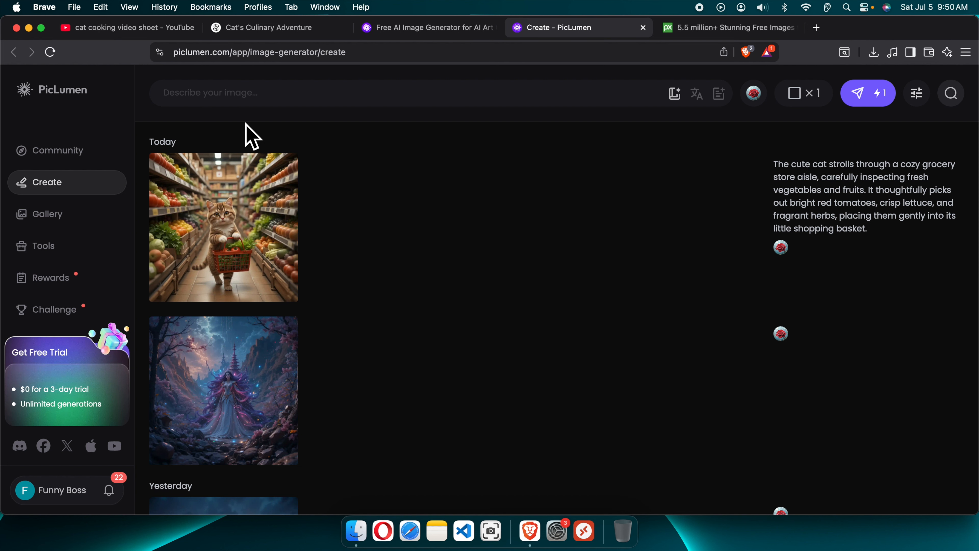
key(super+v)
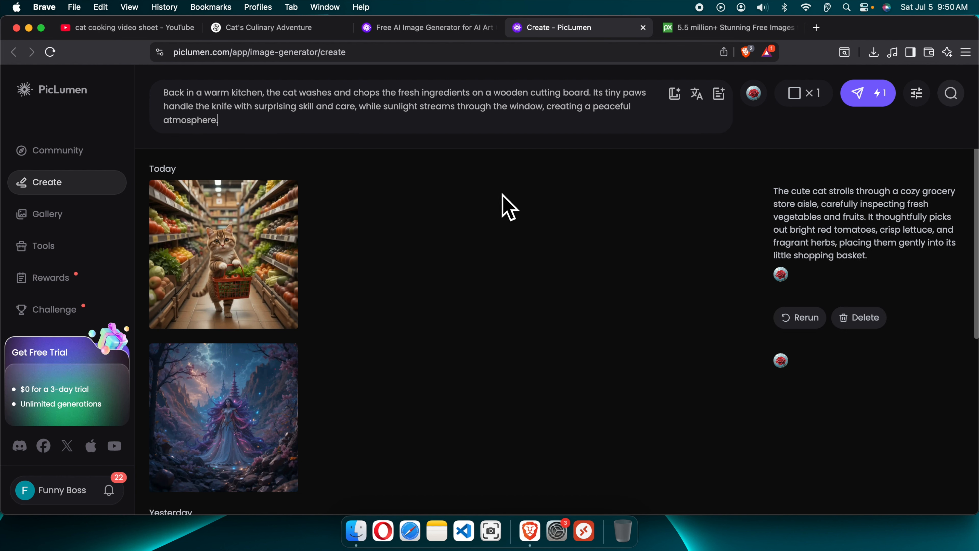
click(862, 100)
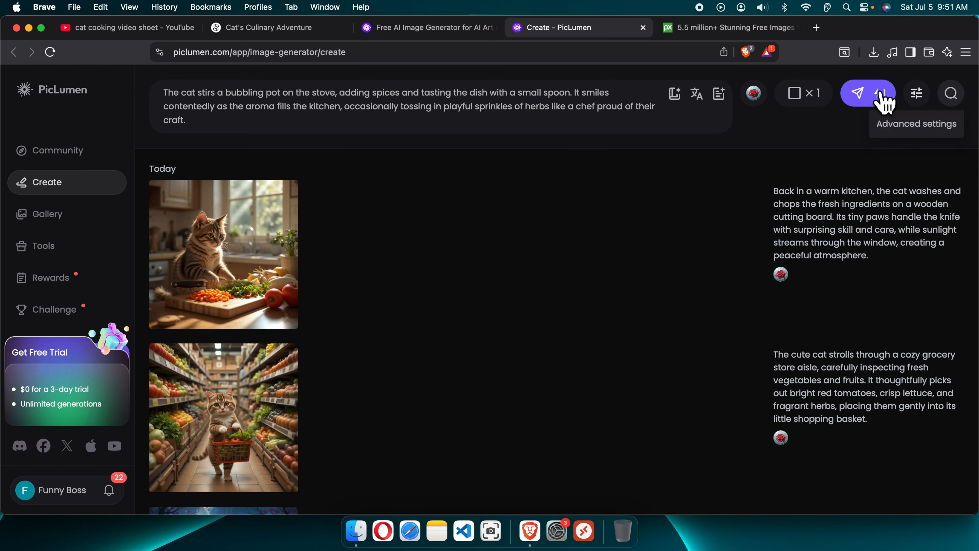
- Review the generated images for all five scenes against their prompts
click(867, 98)
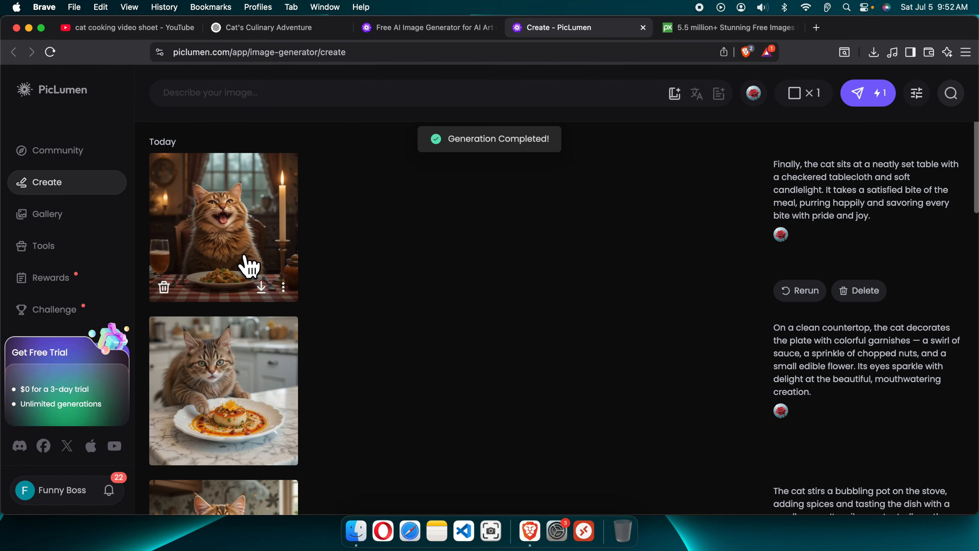
scroll(304, 363, down, 2)
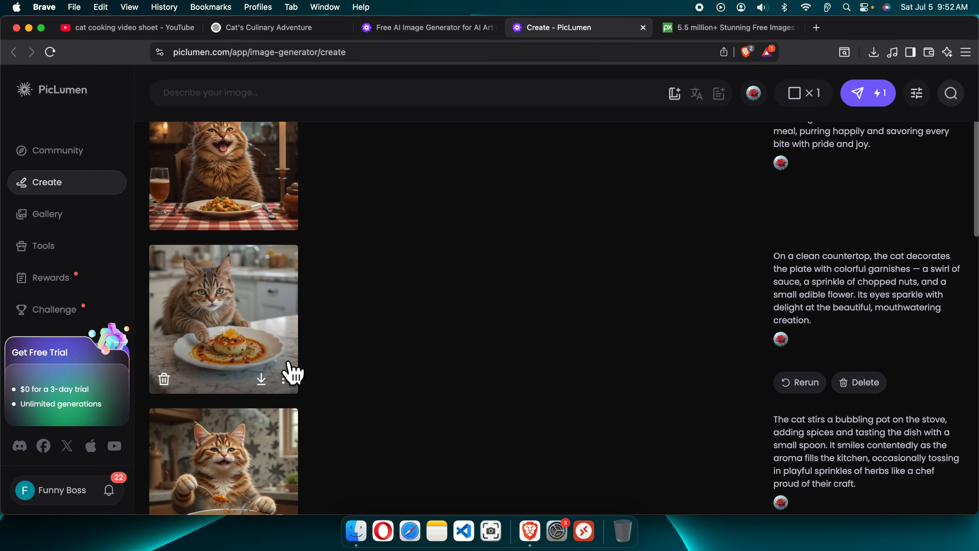
scroll(386, 362, down, 3)
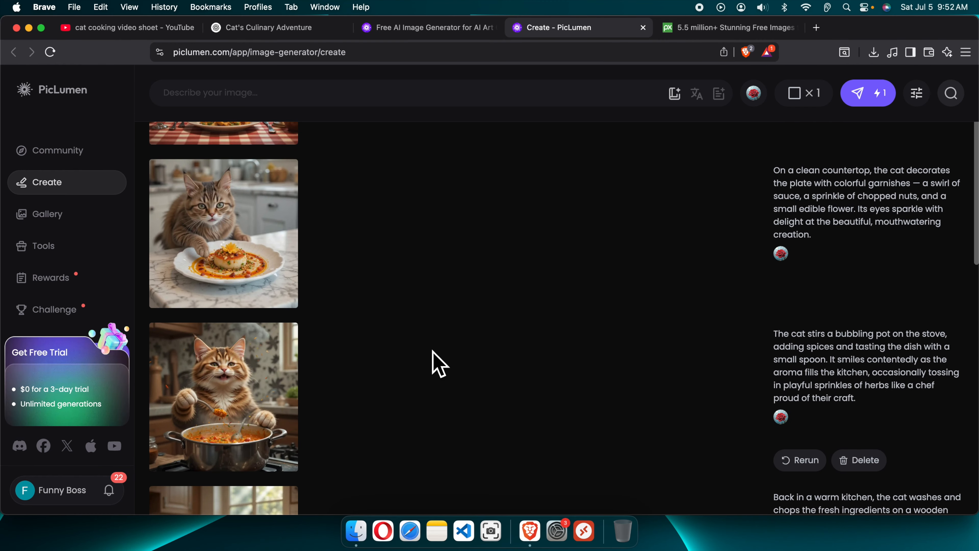
scroll(440, 363, up, 5)
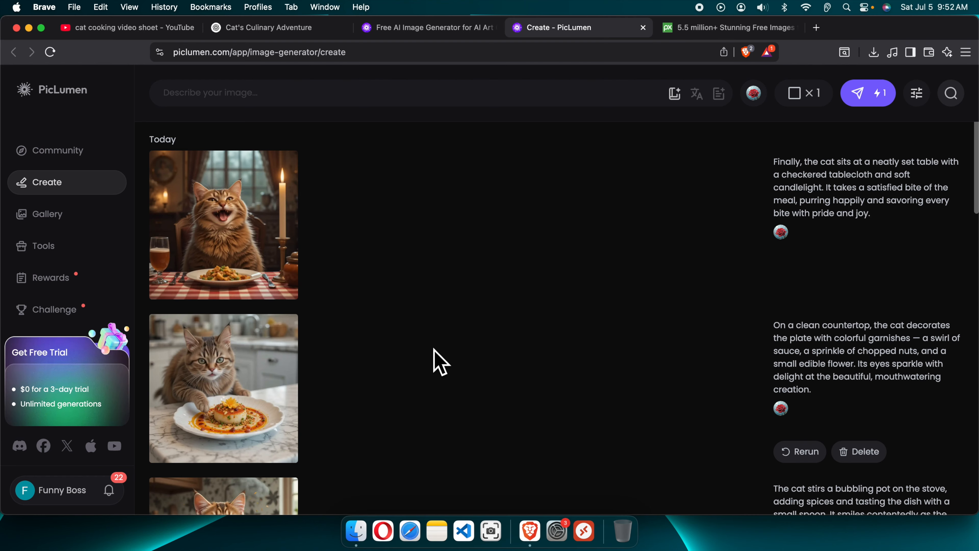
scroll(273, 375, down, 10)
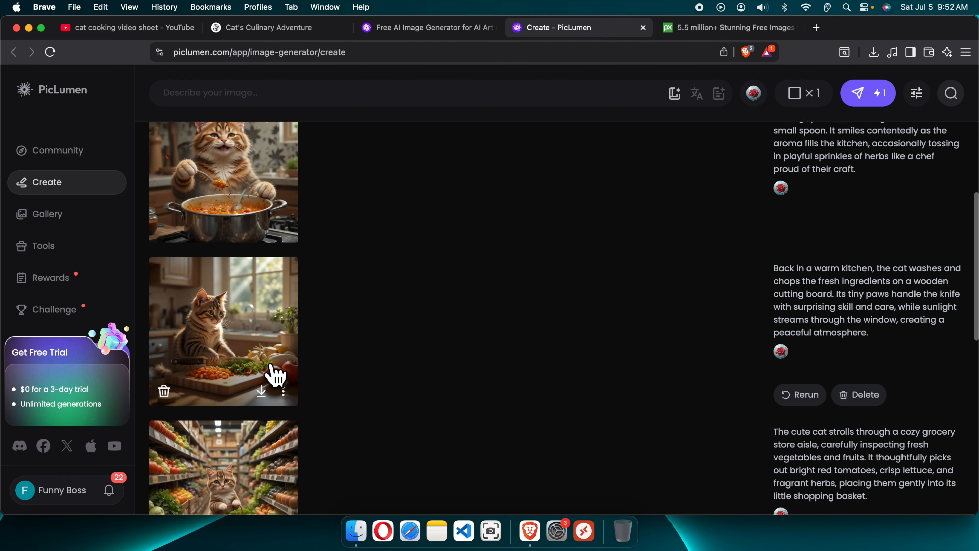
scroll(275, 374, up, 10)
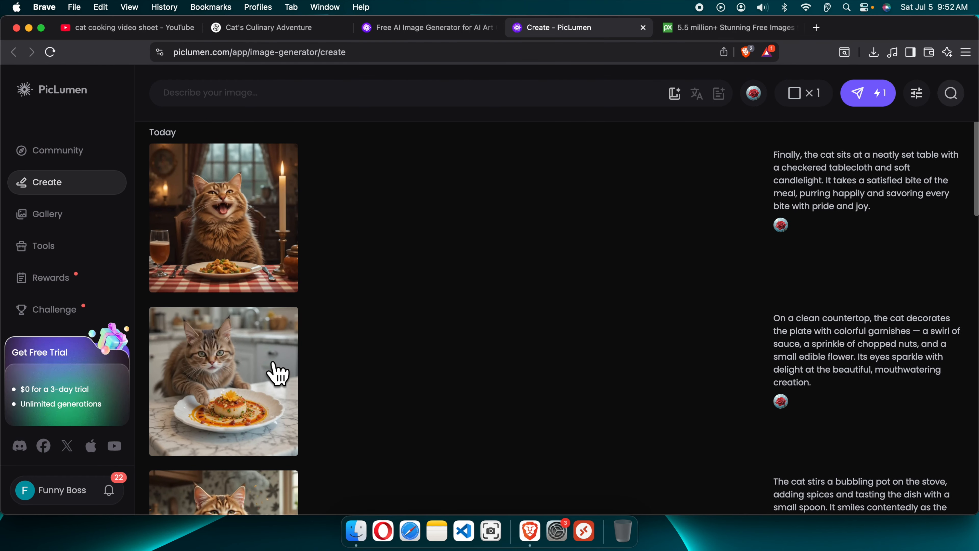
scroll(274, 374, down, 9)
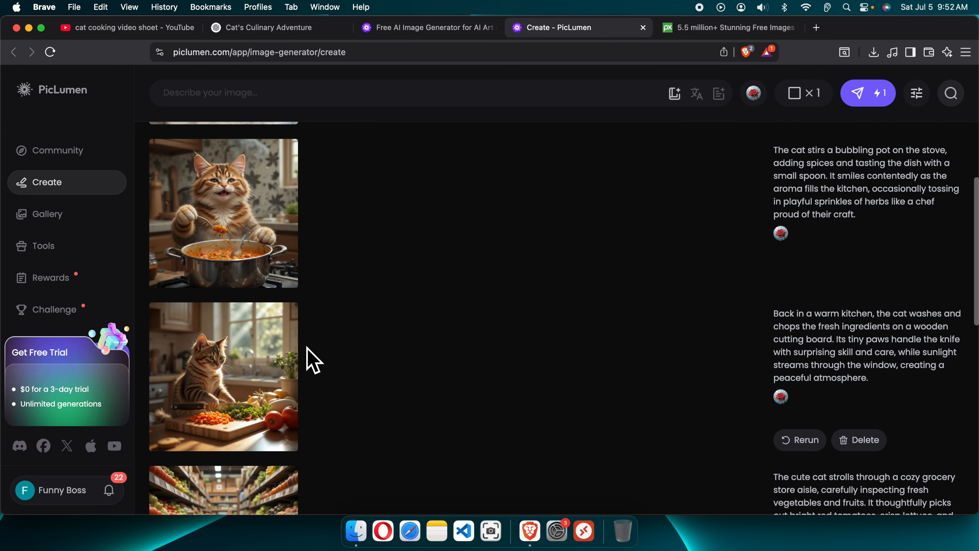
scroll(309, 359, down, 3)
- Download the generated scene images from the PicLumen history as numbered PNG files
click(266, 27)
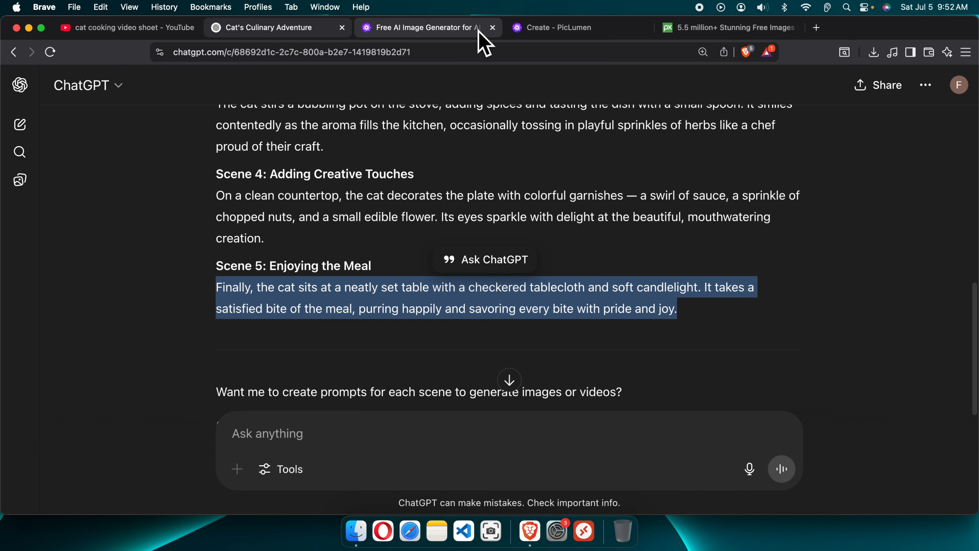
click(563, 28)
scroll(239, 382, up, 10)
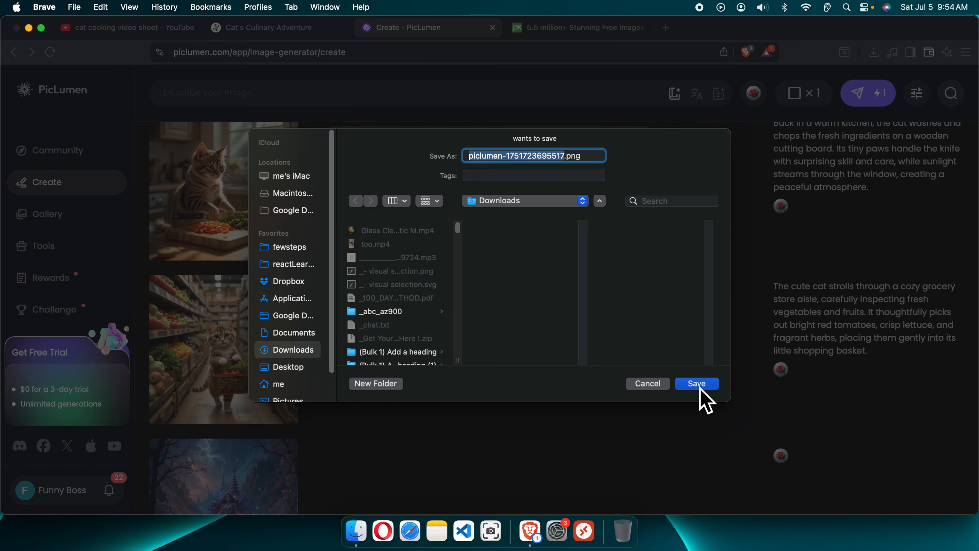
text(2)
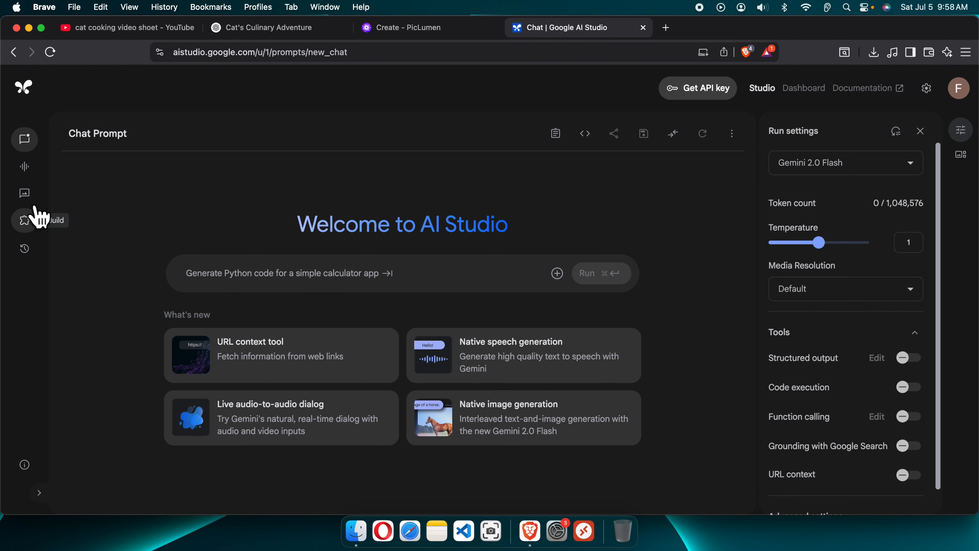
- Open the Veo video generator under Generate Media in Google AI Studio
click(25, 194)
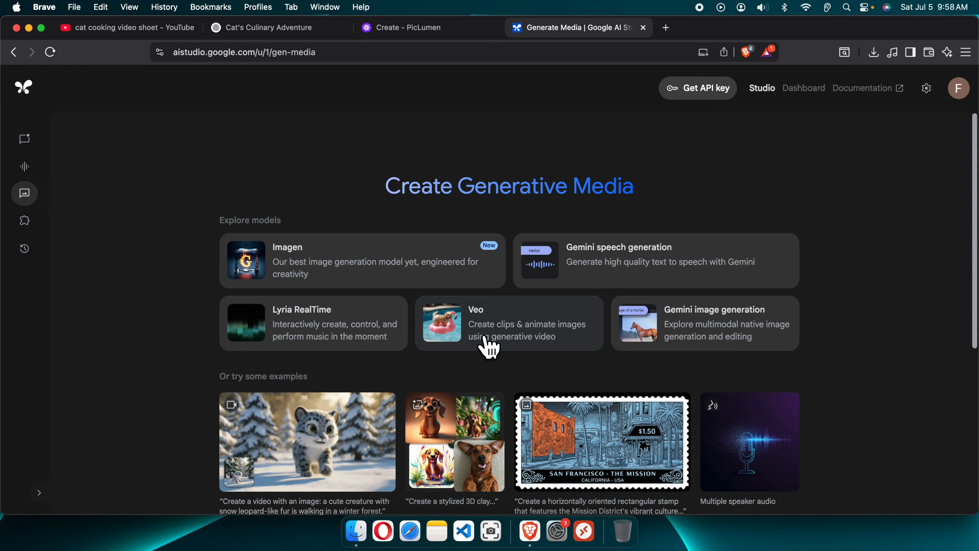
click(508, 340)
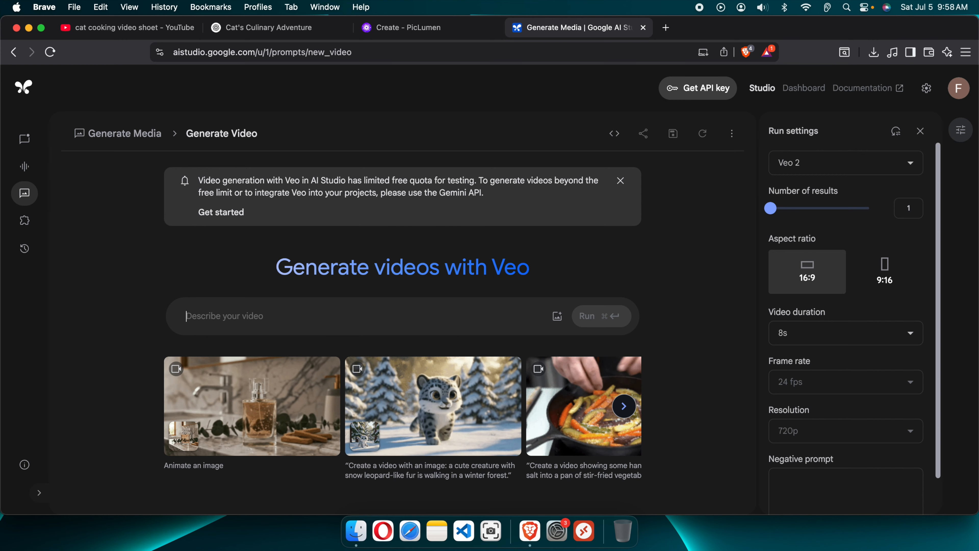
drag(394, 339, 304, 326)
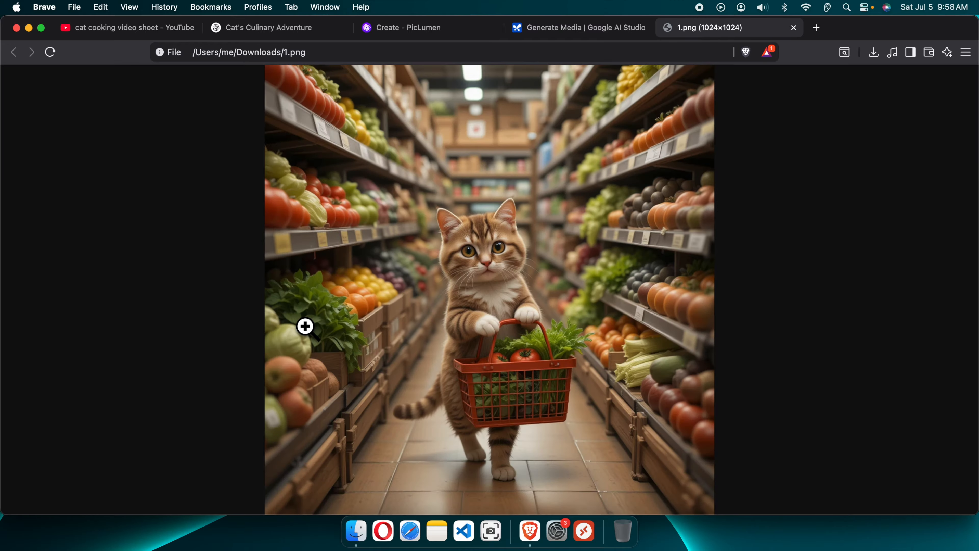
click(794, 27)
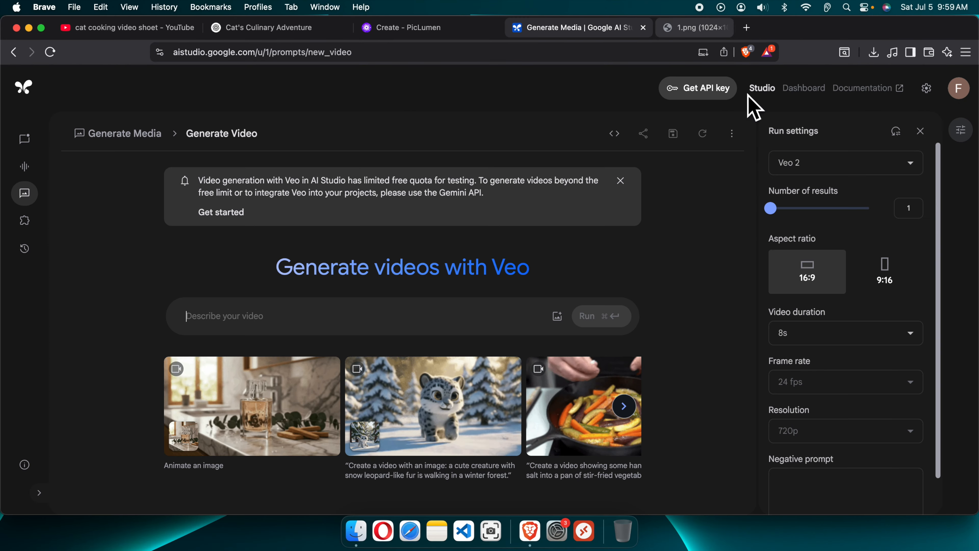
- Attach 1.png from Downloads as the image for the video prompt
click(557, 316)
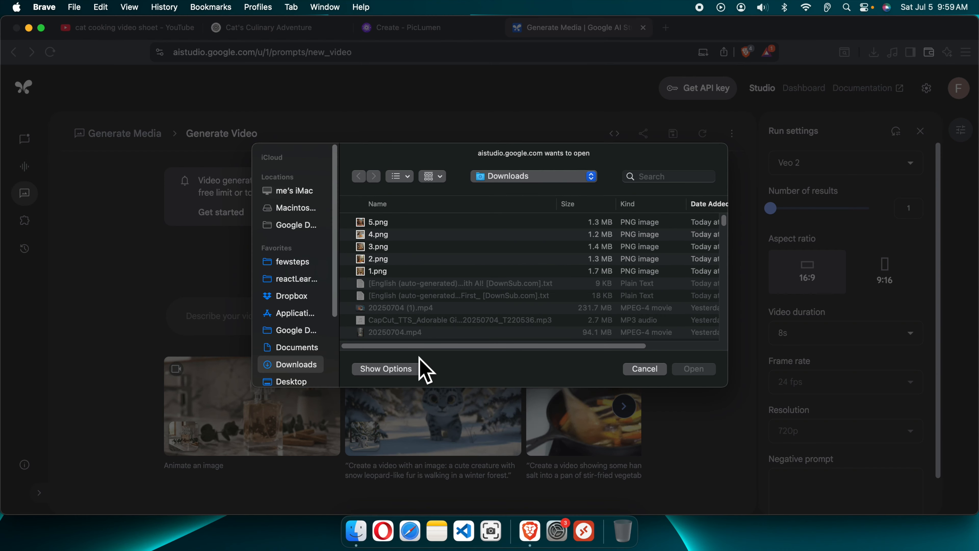
click(380, 271)
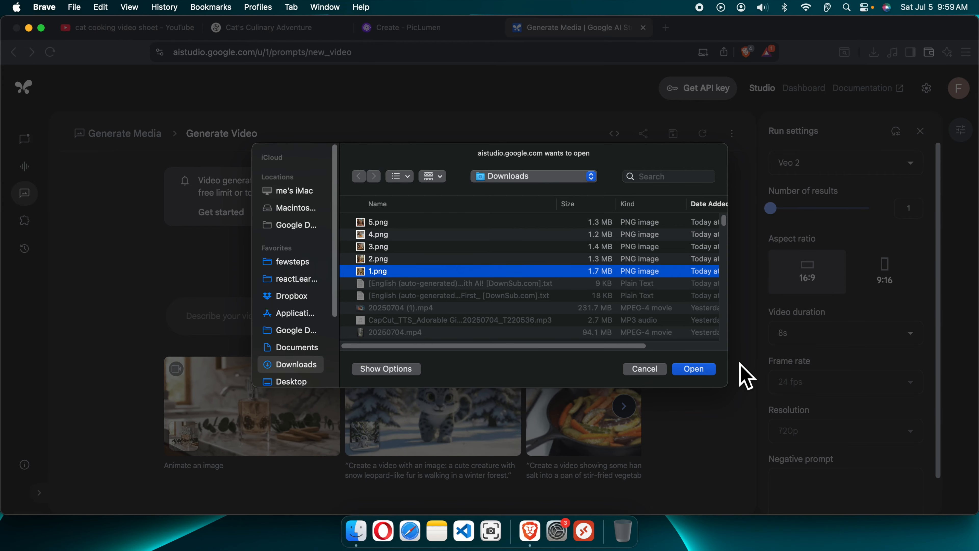
click(702, 371)
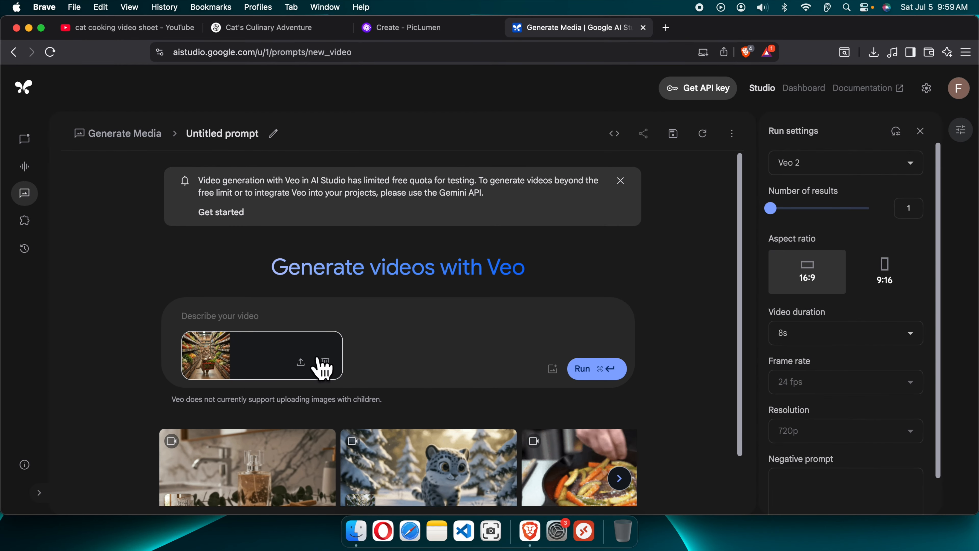
- Copy the Scene 1 Grocery Store Shopping description into the video prompt and run the generation
click(266, 28)
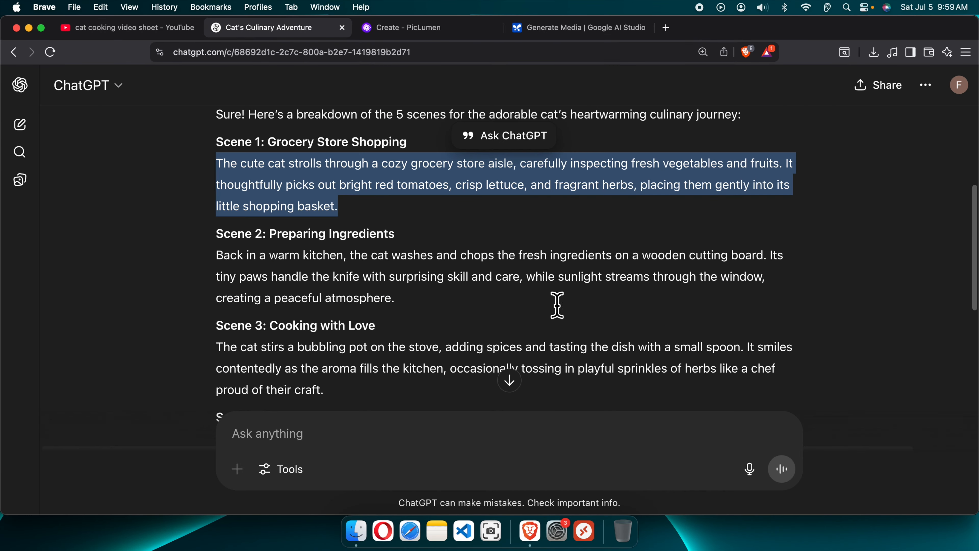
right_click(313, 177)
click(324, 193)
drag(218, 145, 266, 144)
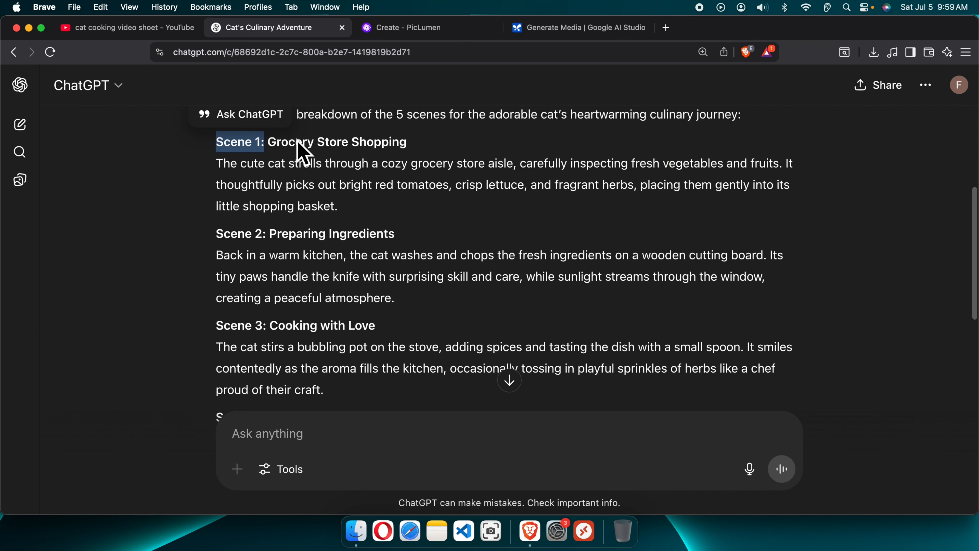
click(578, 31)
click(256, 310)
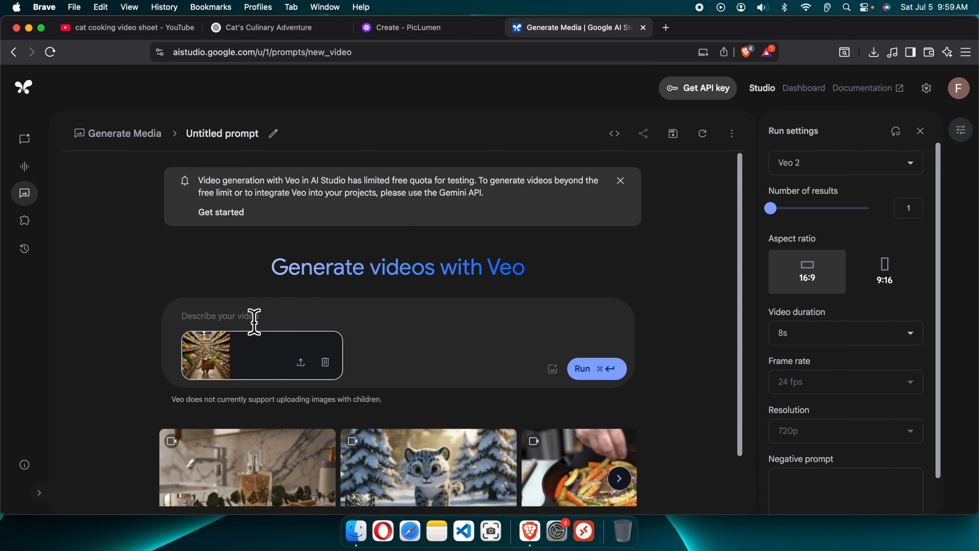
text(The cute cat strolls through a cozy grocery store aisle, carefully inspecting fresh vegetables and fruits. It thoughtfully picks out bright red tomatoes, crisp lettuce, and fragrant herbs, placing them gently into its little shopping basket.)
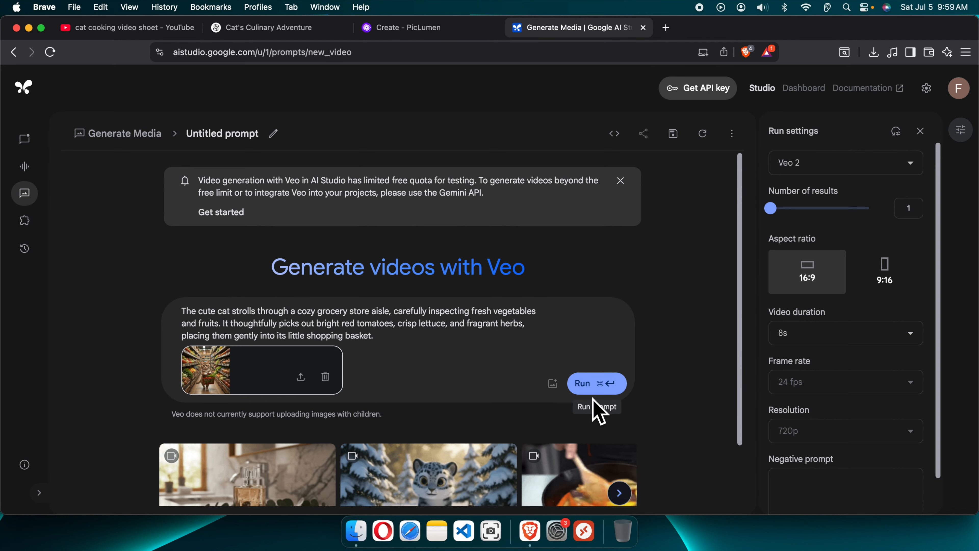
click(590, 384)
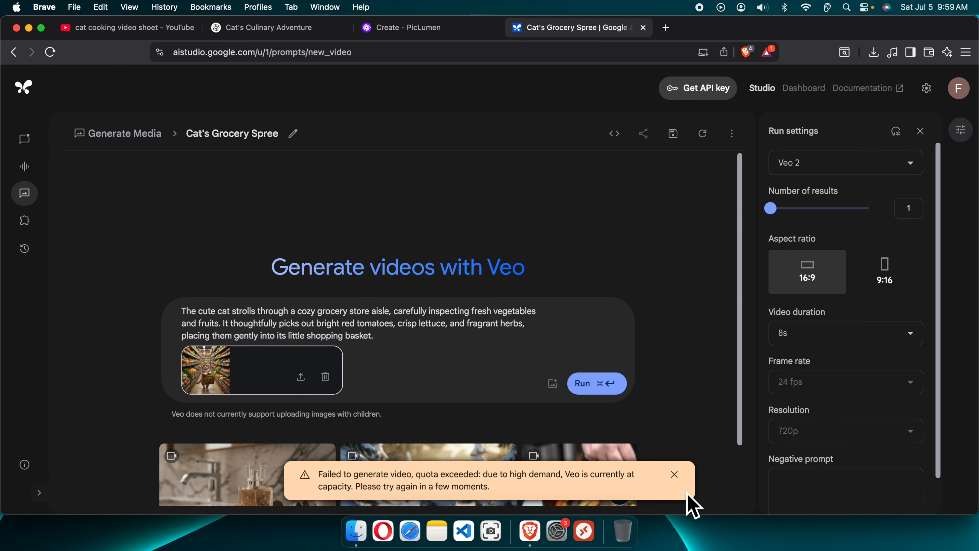
- Dismiss the quota error and rerun the Scene 1 video generation until it is queued
click(675, 475)
click(591, 393)
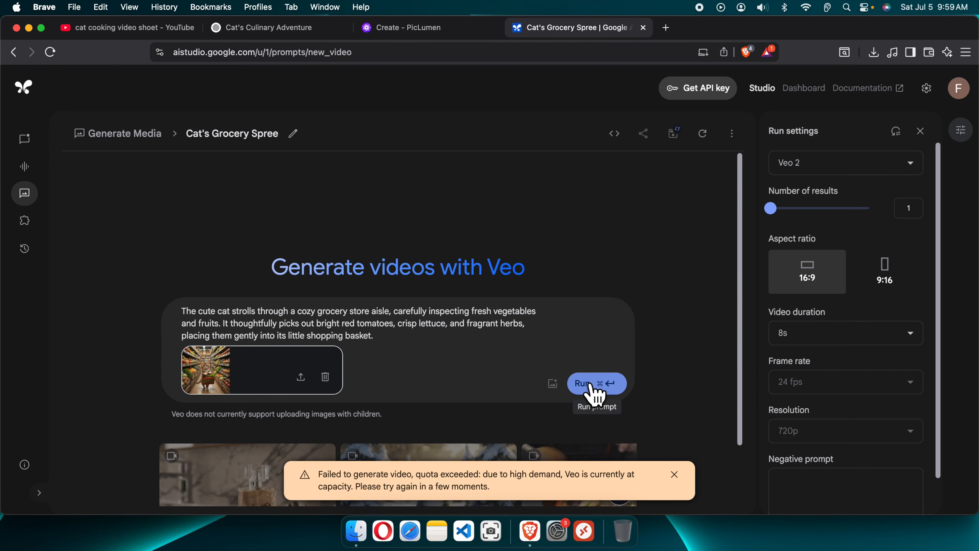
click(597, 398)
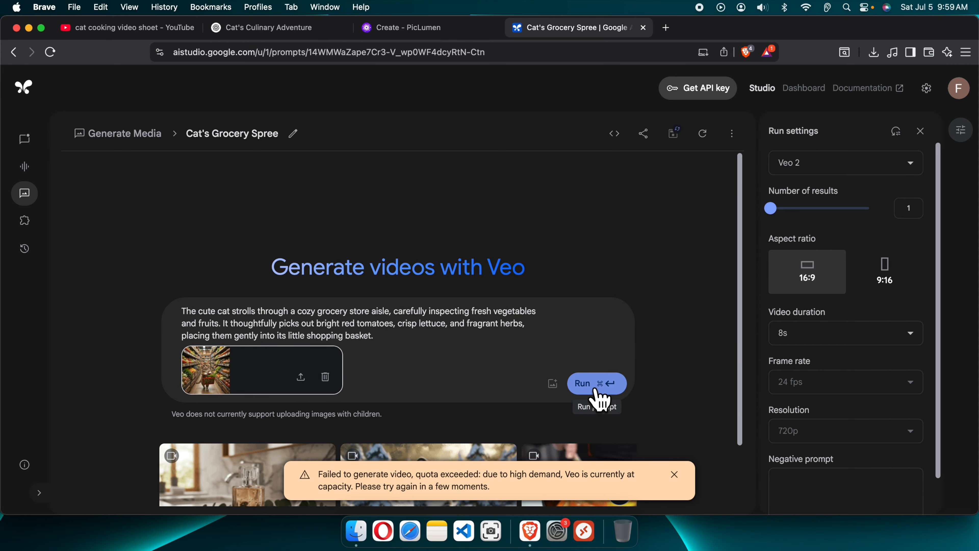
click(597, 397)
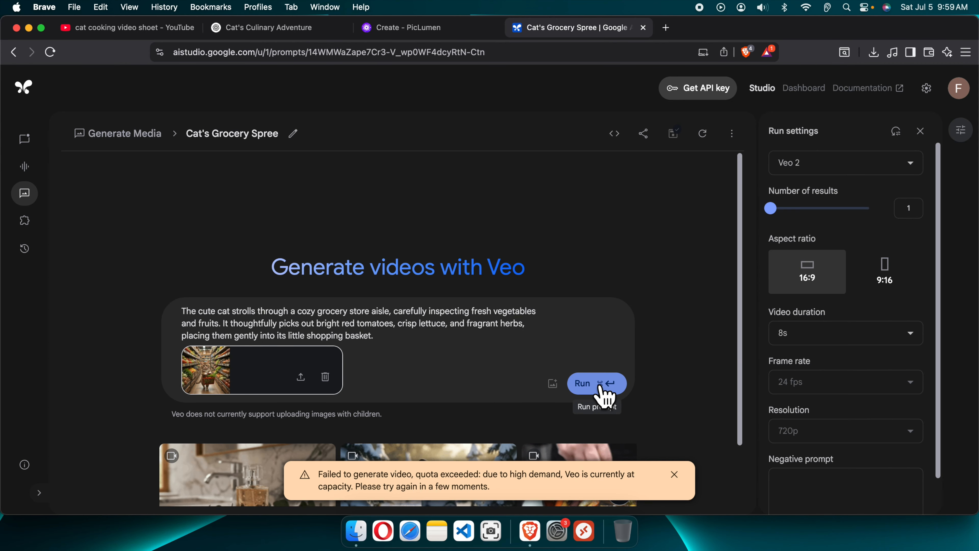
click(600, 398)
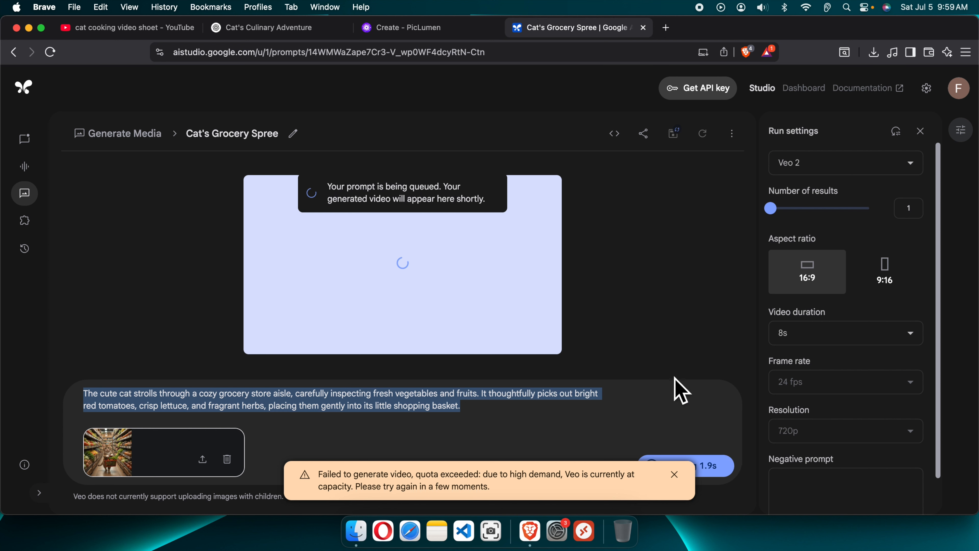
click(675, 475)
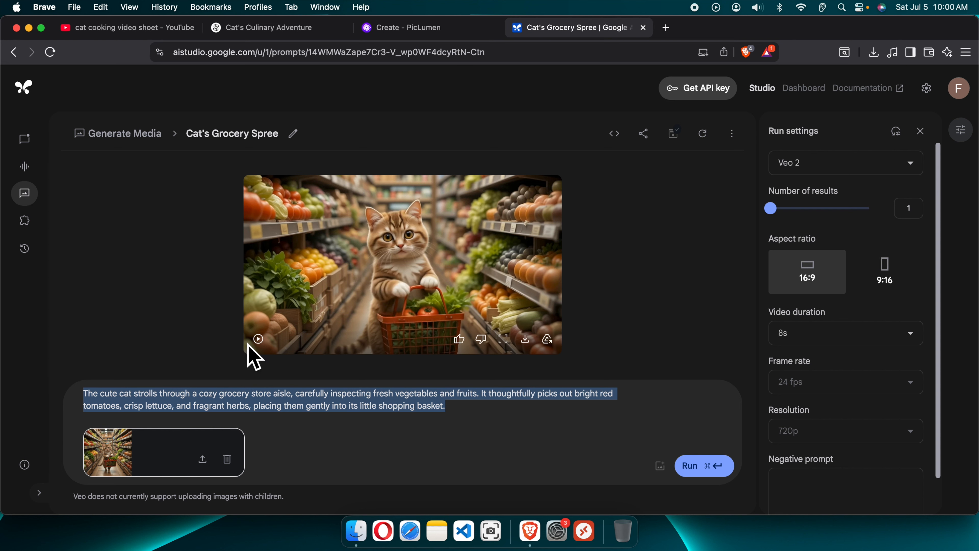
- Play the grocery-store video and download it to Downloads as 1.mp4
click(258, 339)
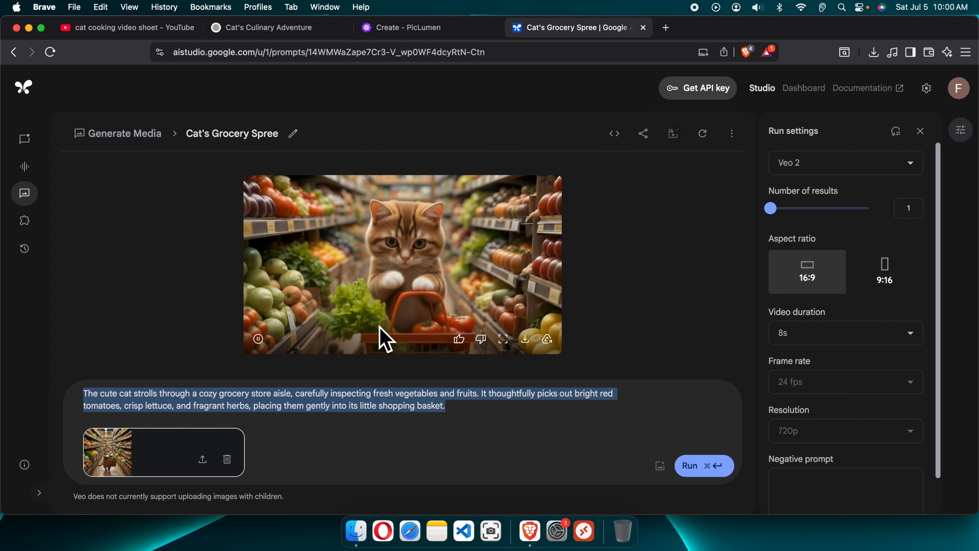
click(526, 339)
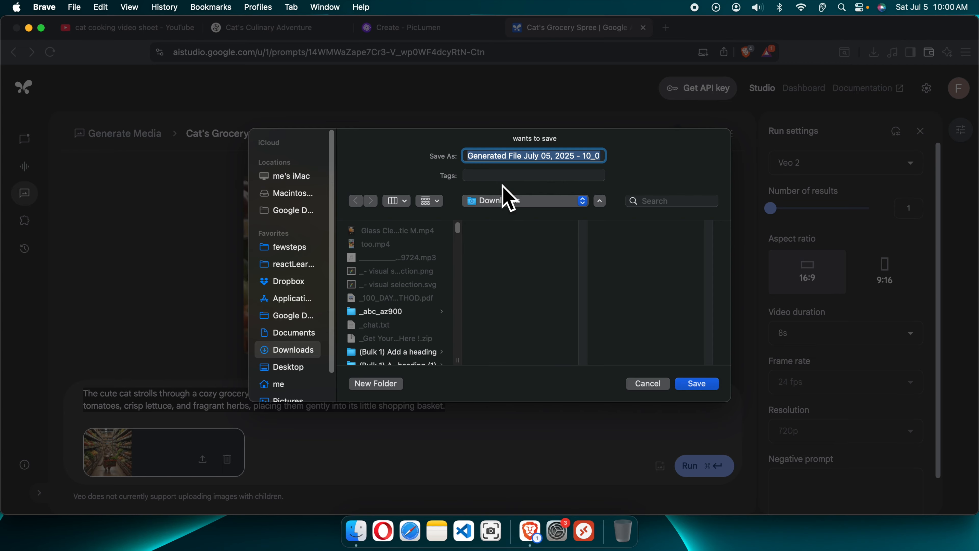
text(1.mp4)
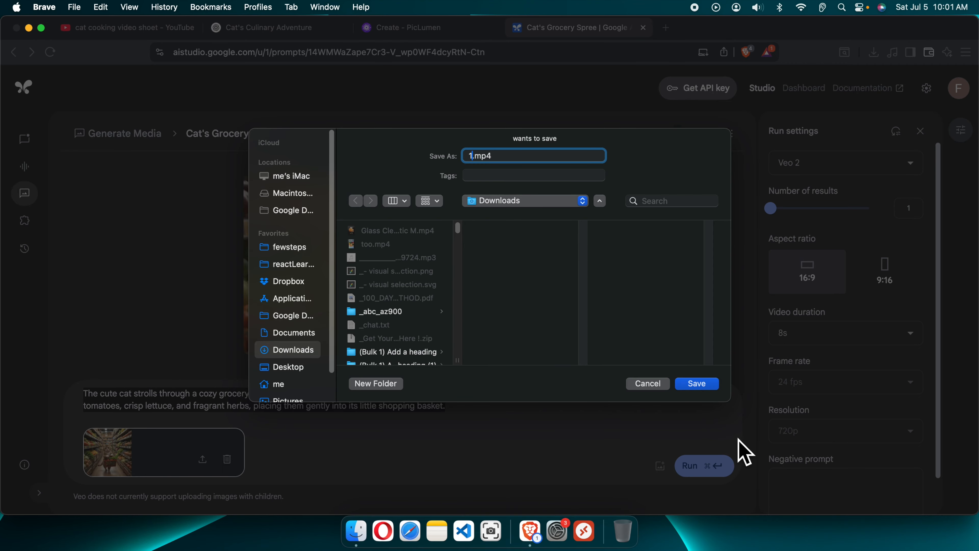
click(697, 384)
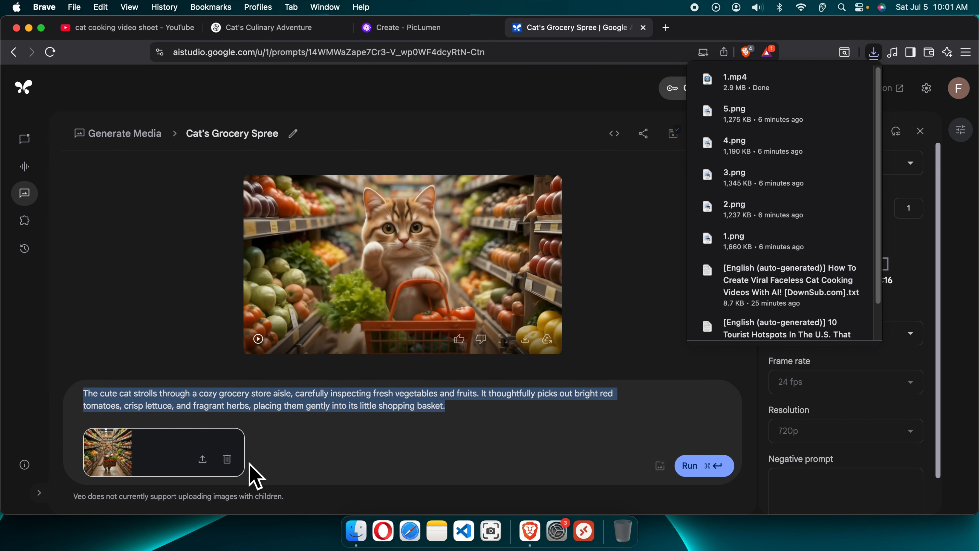
- Clear the prompt text and attached image, then upload 2.png as the new prompt image
click(227, 459)
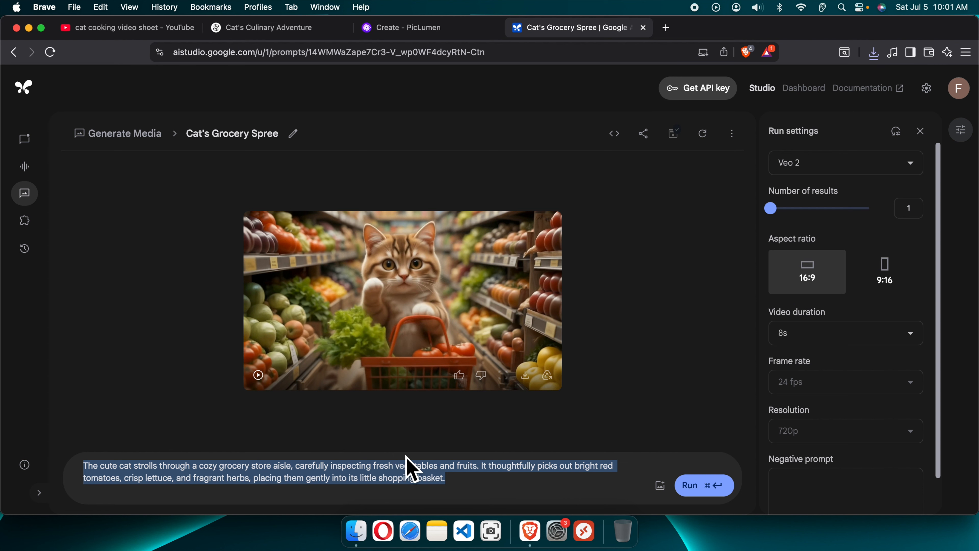
key(BackSpace)
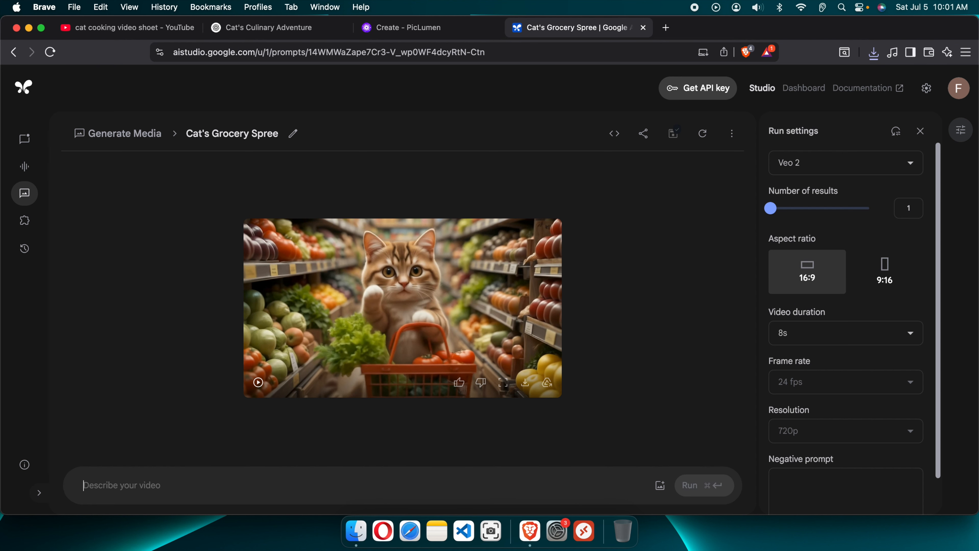
click(660, 485)
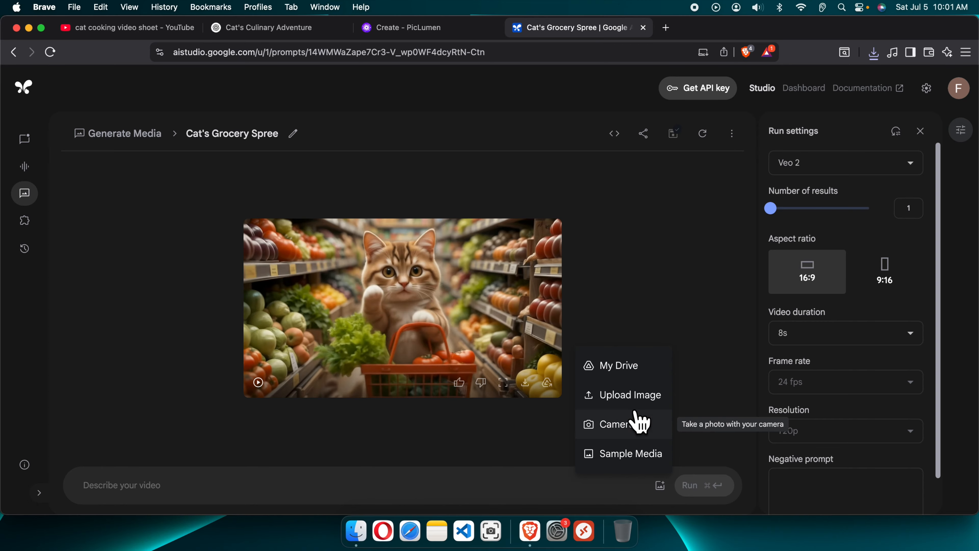
click(639, 396)
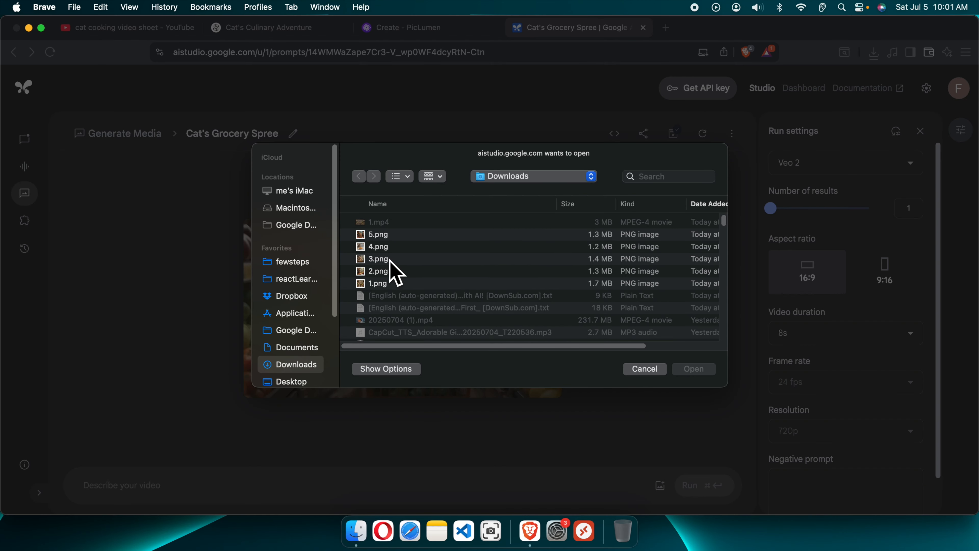
click(390, 274)
click(705, 371)
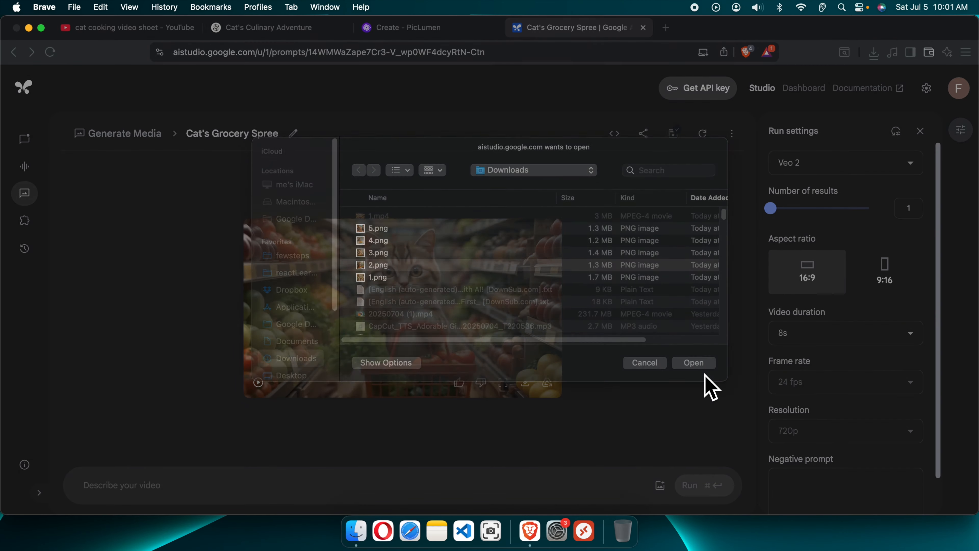
- Copy the Scene 2 Preparing Ingredients description into the video prompt and run the generation
click(284, 29)
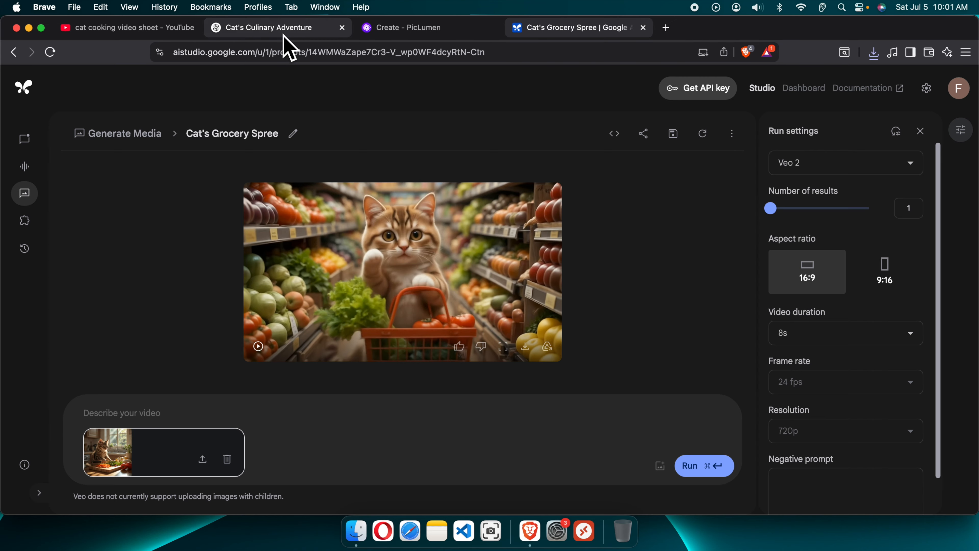
drag(220, 261, 417, 303)
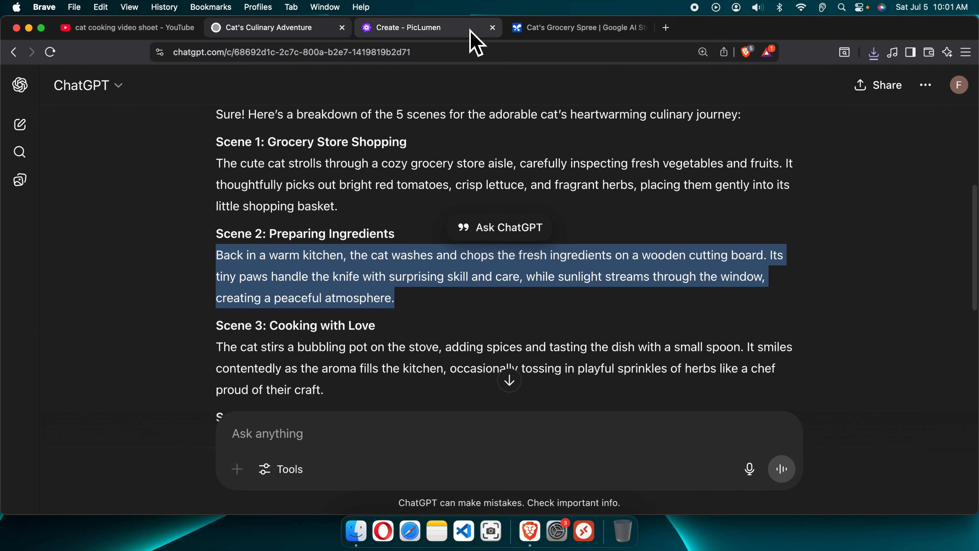
click(513, 30)
click(139, 419)
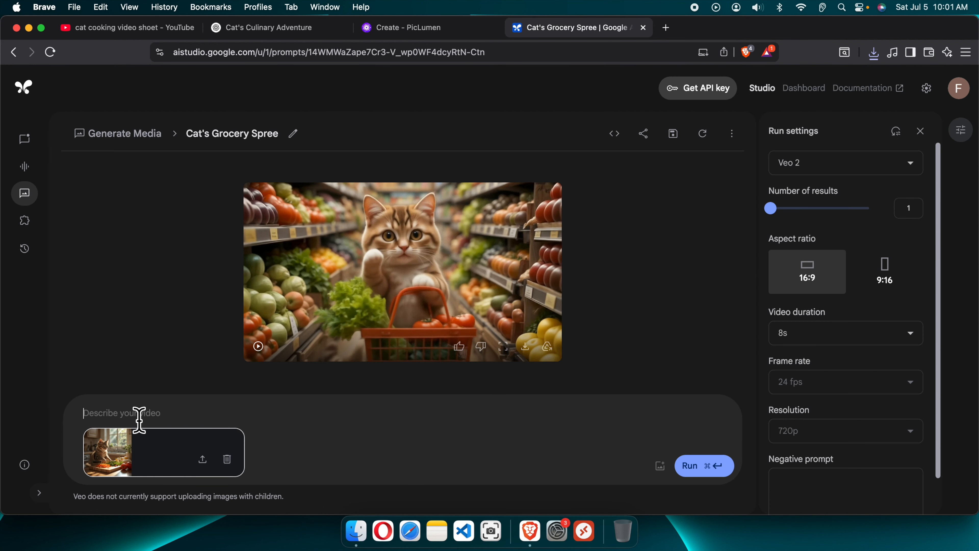
text(Back in a warm kitchen, the cat washes and chops the fresh ingredients on a wooden cutting board. Its tiny paws handle the knife with surprising skill and care, while sunlight streams through the window, creating a peaceful atmosphere.)
key(super+Return)
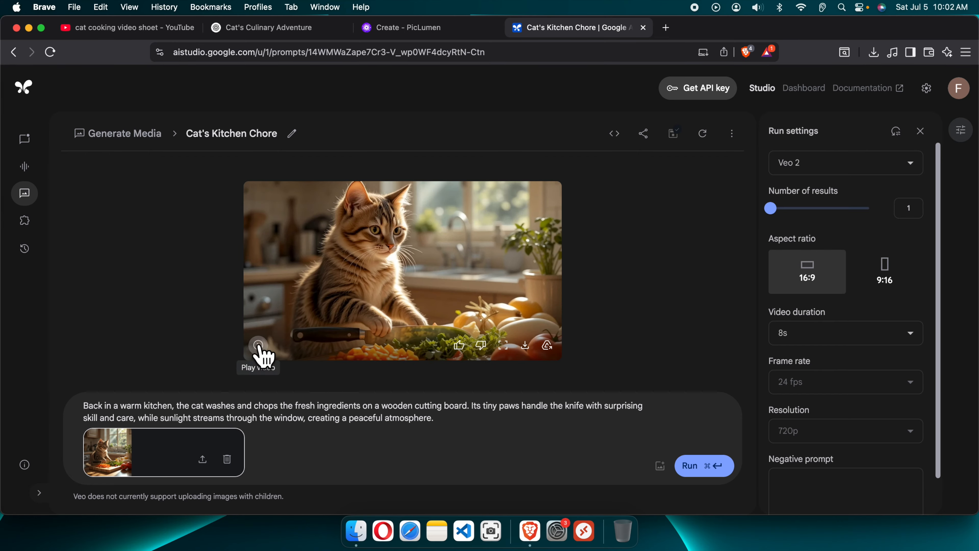
- Play the Scene 2 video and download it as 2.mp4
click(257, 344)
click(525, 345)
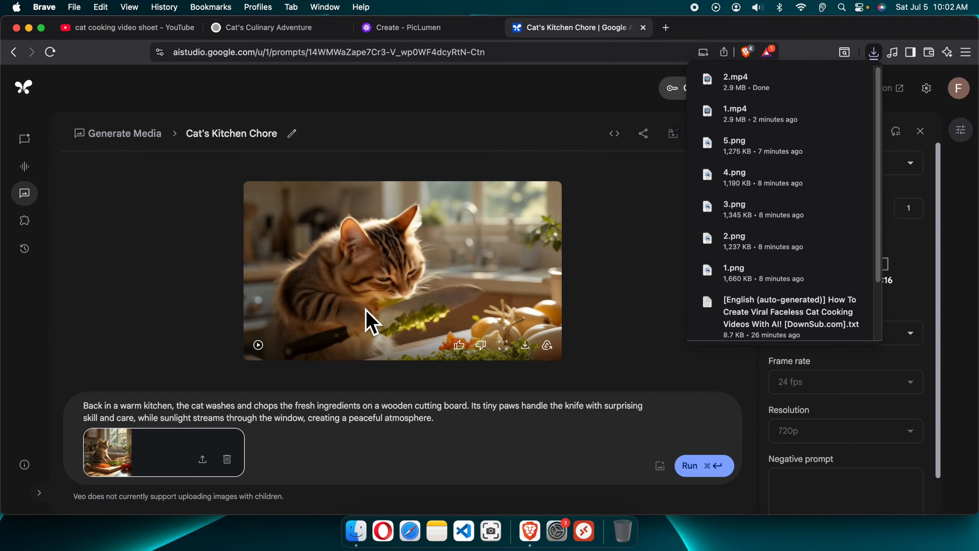
- Replace the prompt and attached image with the Scene 3 pot-stirring description and image, and run the video generation
click(227, 459)
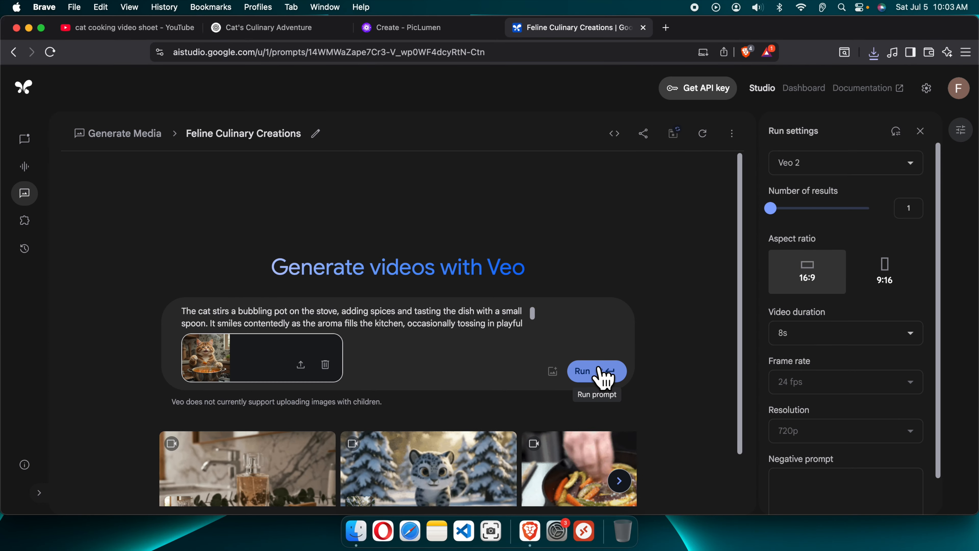
click(598, 373)
click(596, 373)
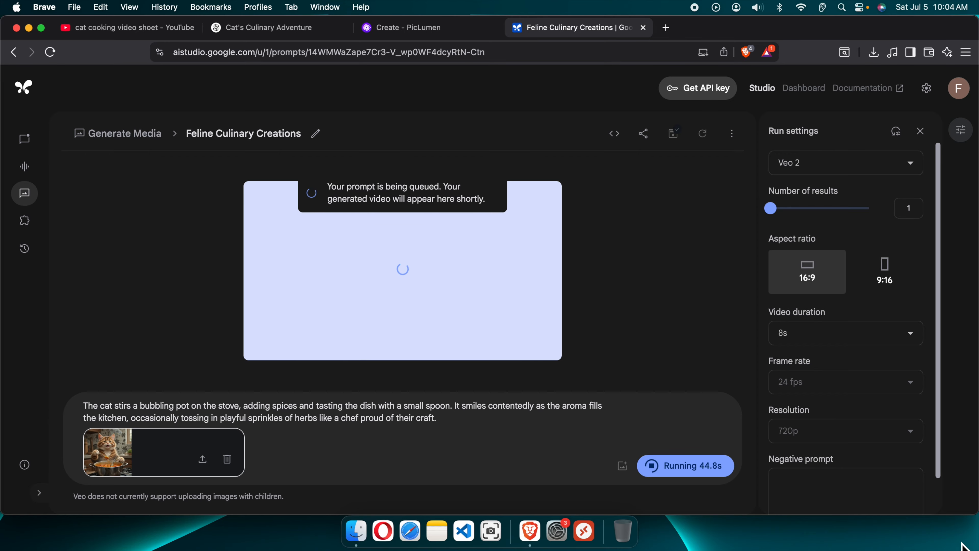
- Download the generated video and save it as 4.mp4
click(526, 346)
text(4)
click(704, 380)
- Remove the attached prompt image and open the file picker to choose a new one
click(227, 459)
click(660, 485)
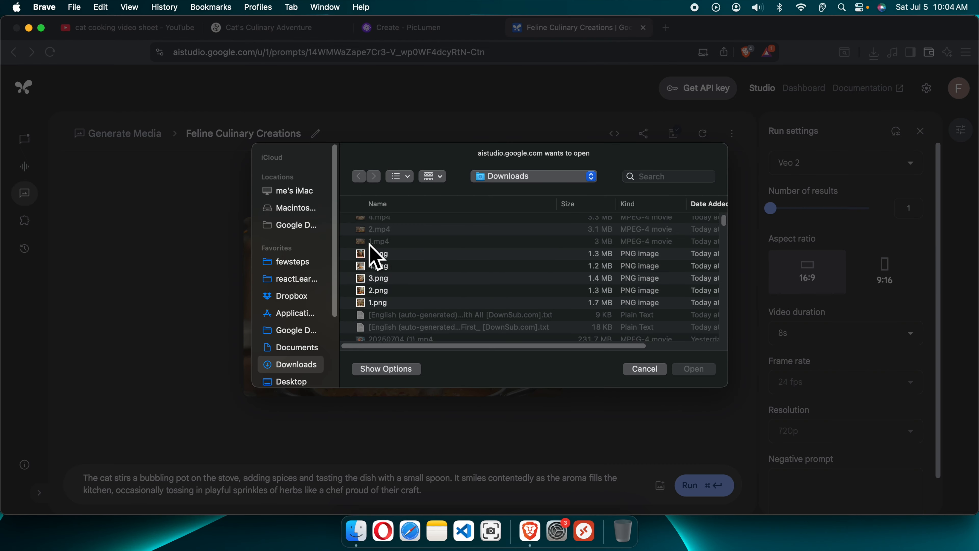
scroll(369, 244, up, 1)
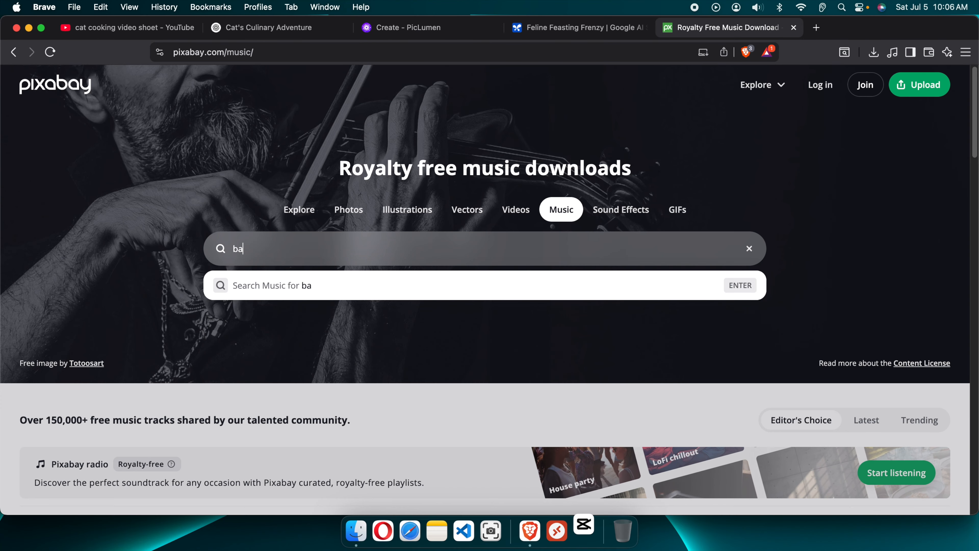
- Search Pixabay's music library for background music
text(ckgroun)
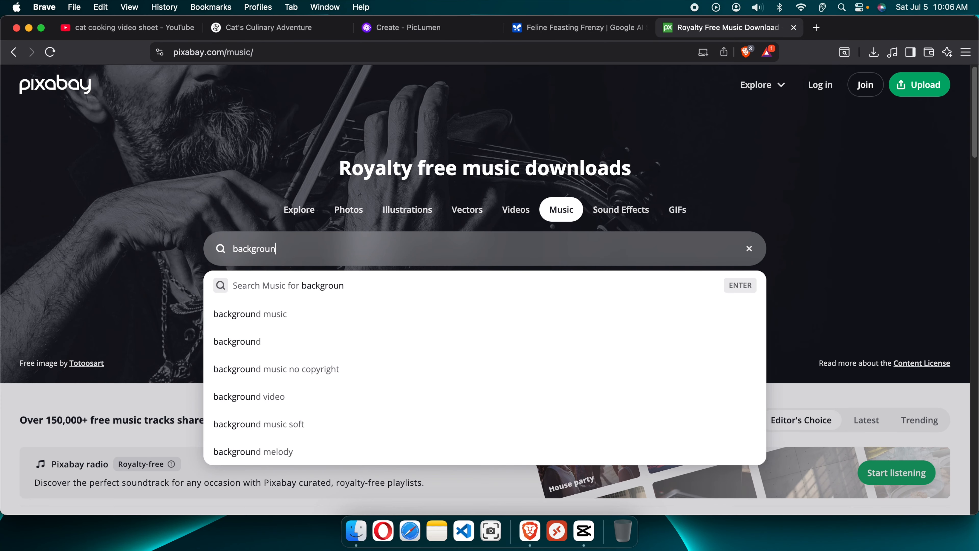
text(d mu)
text(s)
key(BackSpace)
text(music)
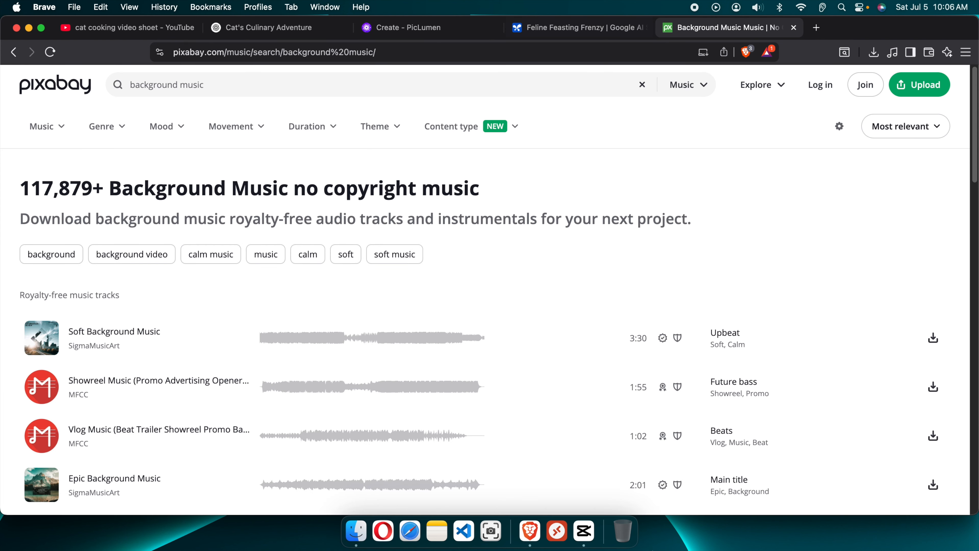
- Open CapCut and create a new project
click(584, 531)
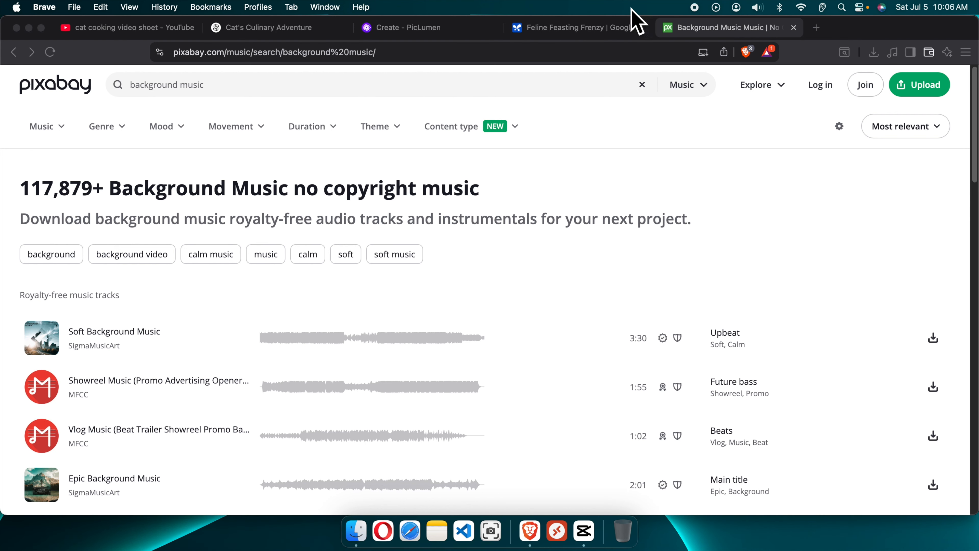
click(592, 535)
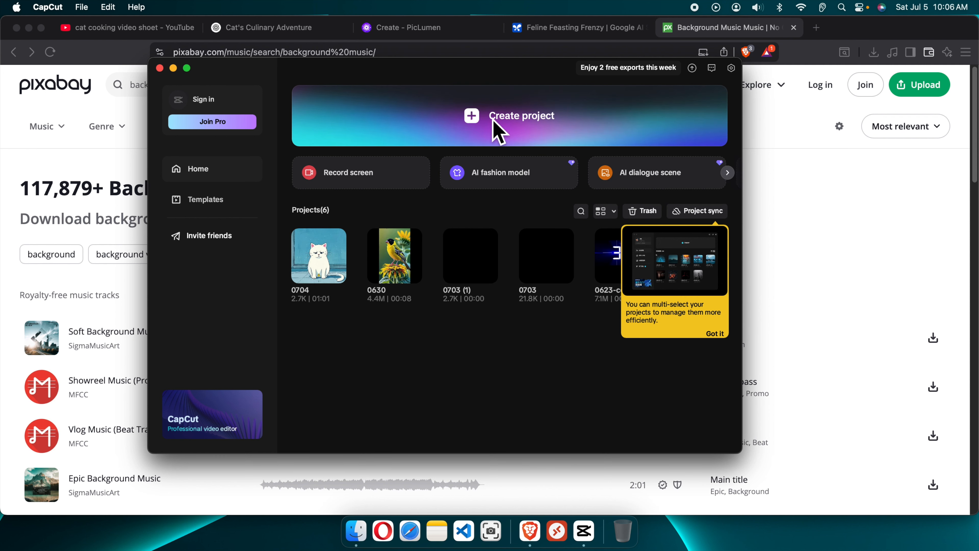
click(522, 122)
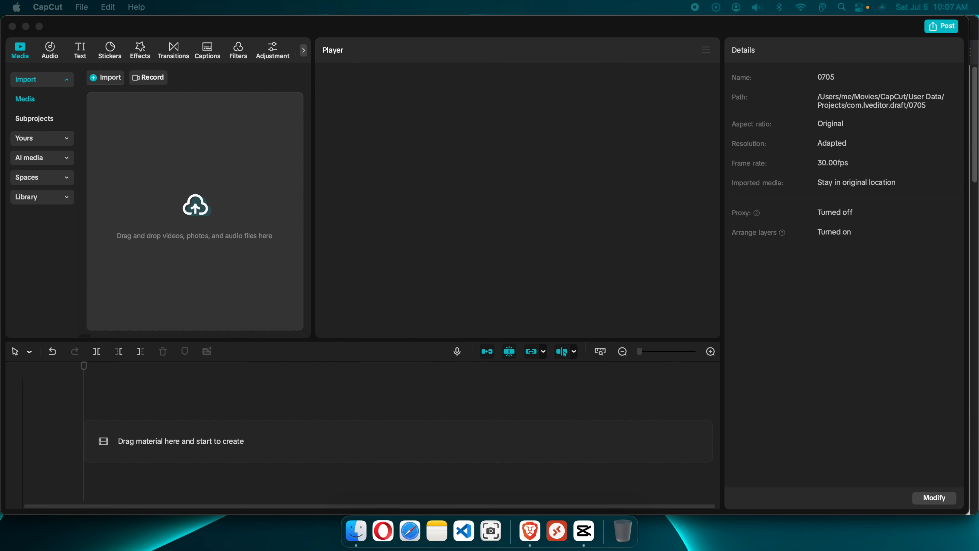
- Import the 1.mp4, 2.mp4 and 4.mp4 videos into the project's media
drag(461, 458, 162, 186)
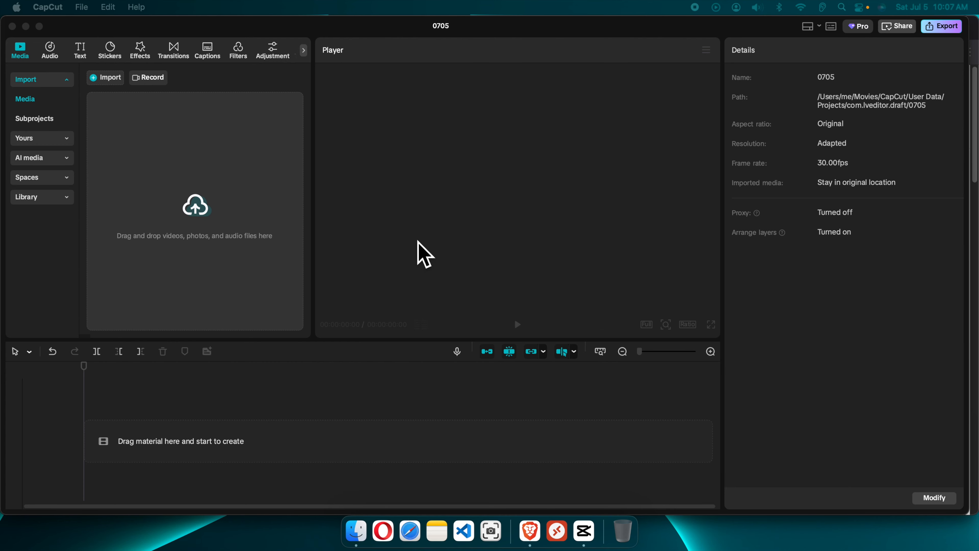
click(249, 240)
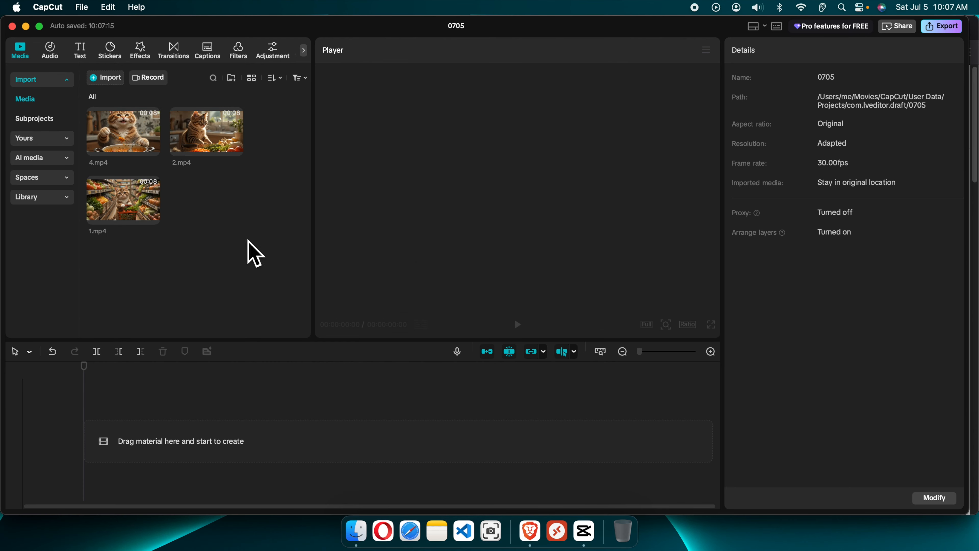
- Place 1.mp4, 2.mp4 and 4.mp4 in that order on the timeline
drag(135, 222, 110, 453)
drag(107, 194, 89, 444)
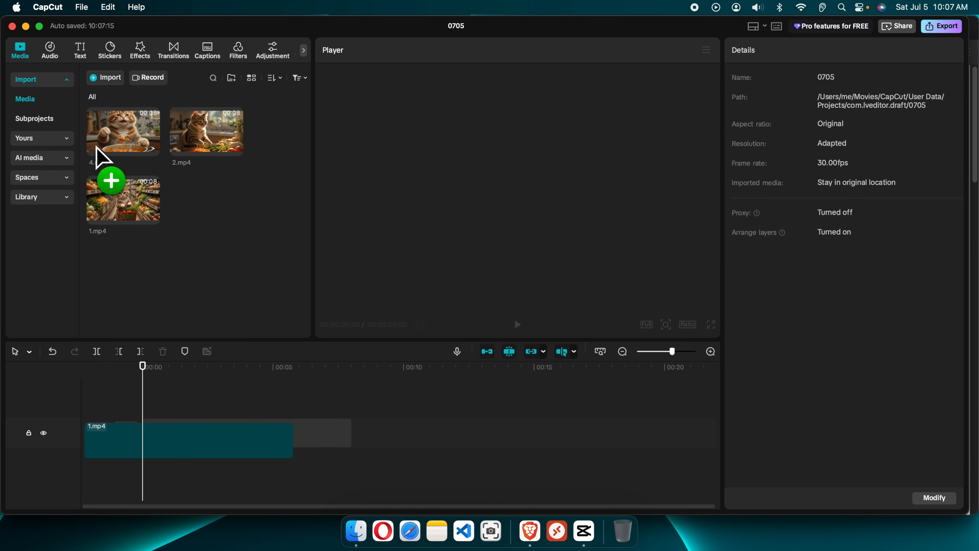
drag(173, 127, 297, 441)
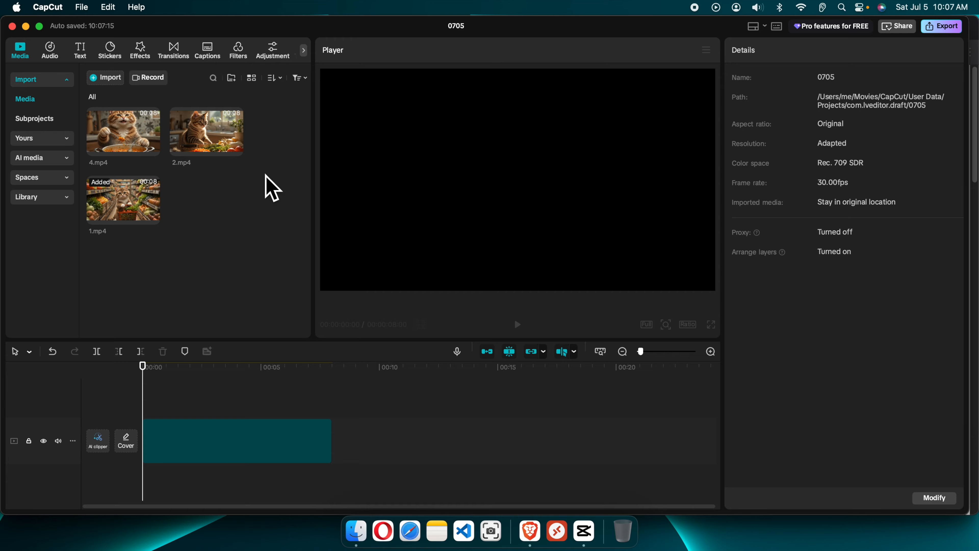
drag(232, 152, 354, 459)
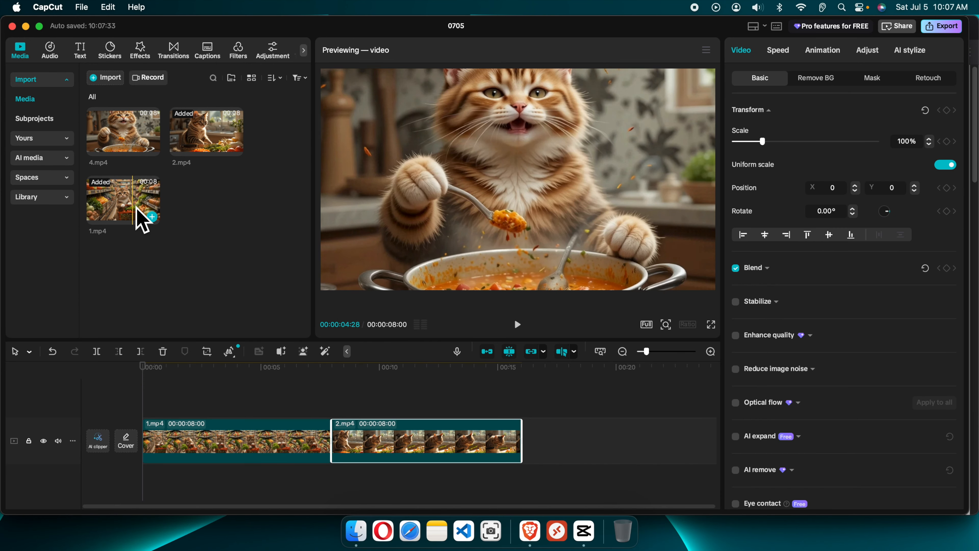
click(125, 133)
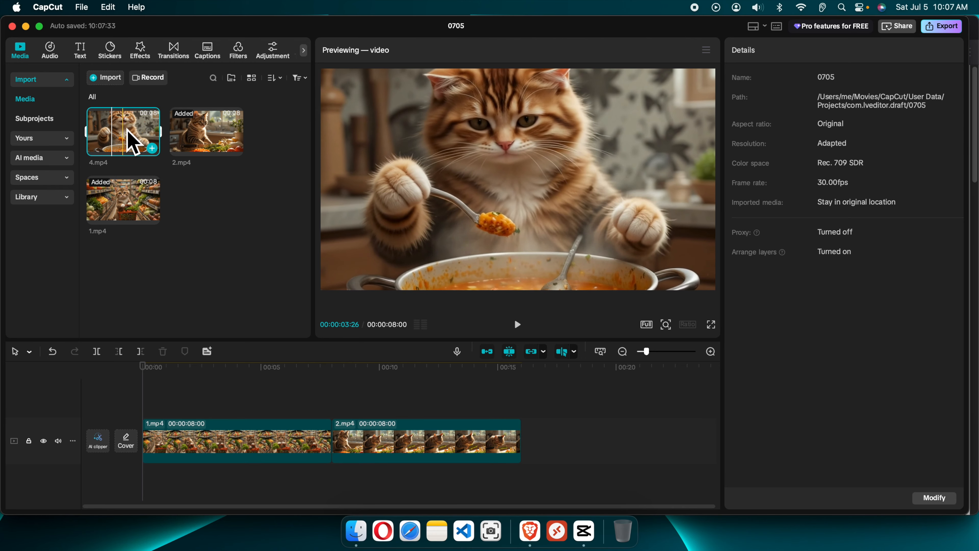
drag(127, 130, 531, 447)
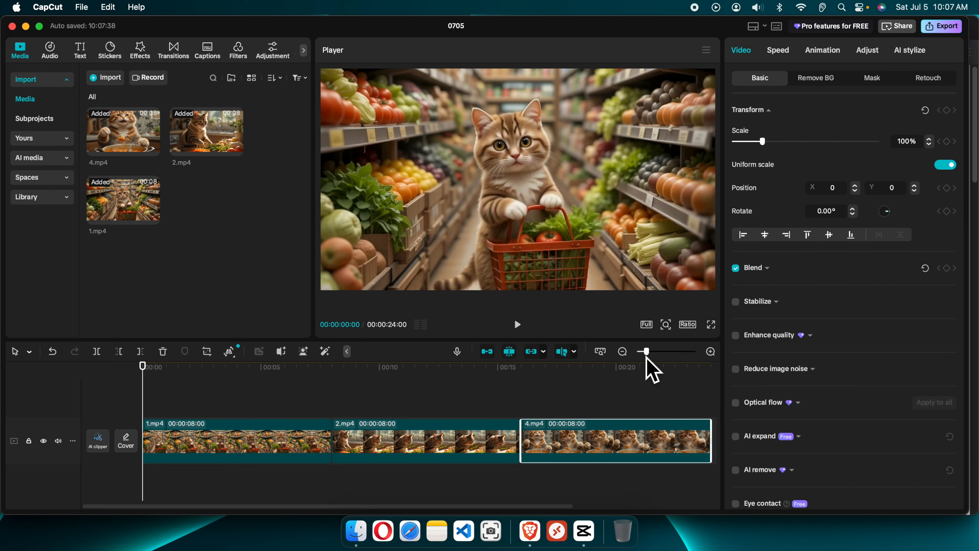
drag(646, 355, 644, 358)
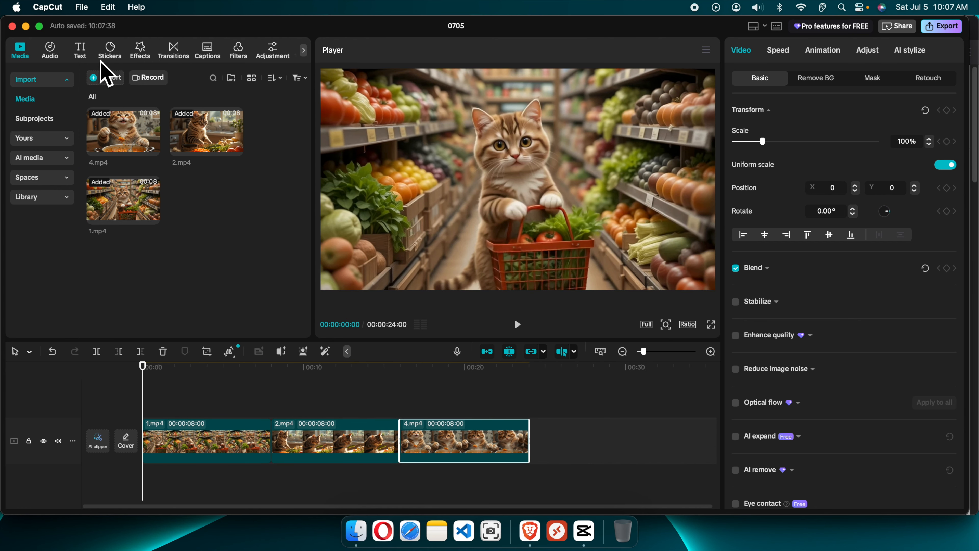
- Search the audio library for soft music and add Twilight Soft Nocturnes to the timeline beneath the clips
click(52, 47)
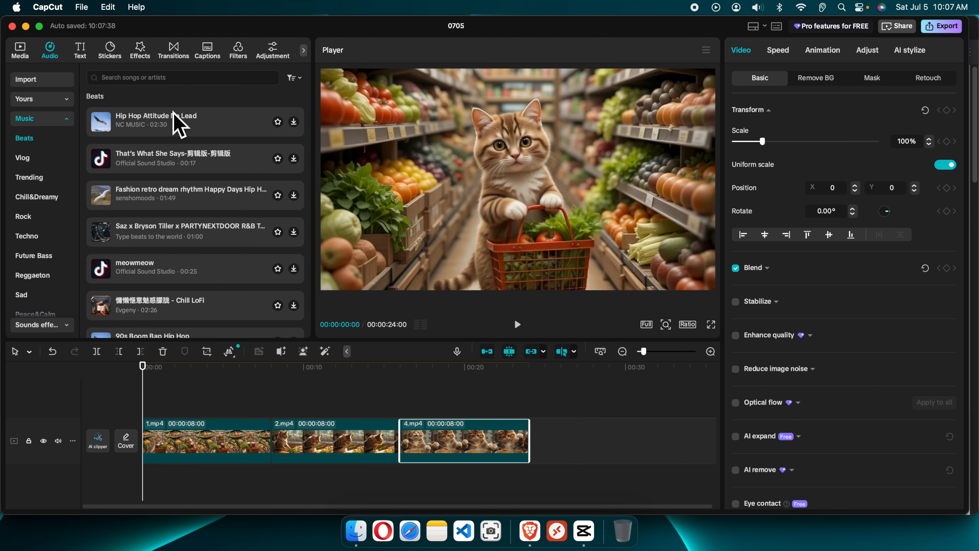
click(156, 78)
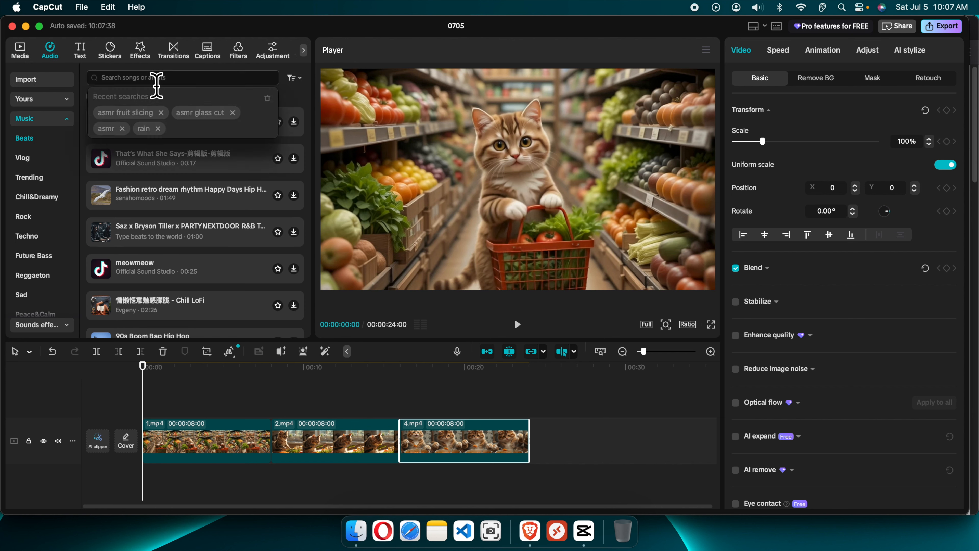
text(soft music)
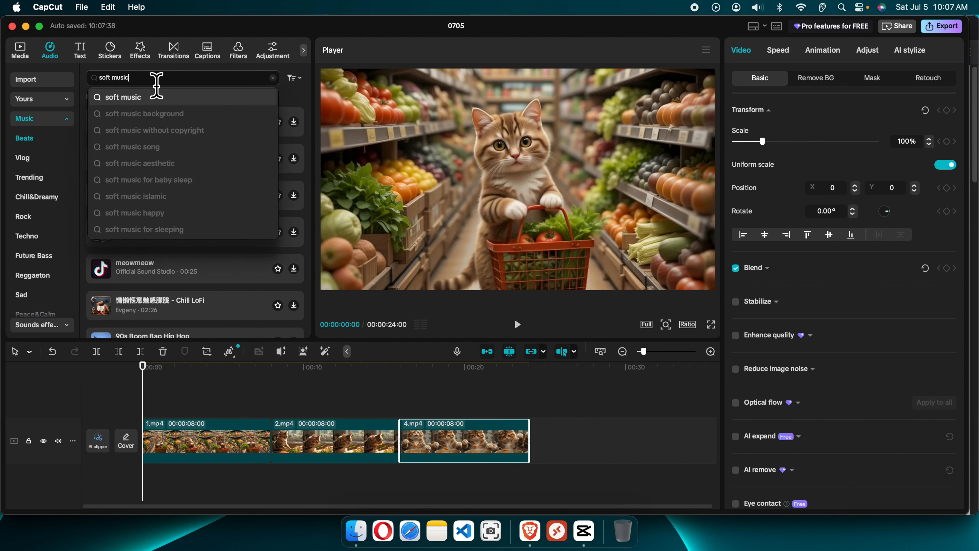
key(Return)
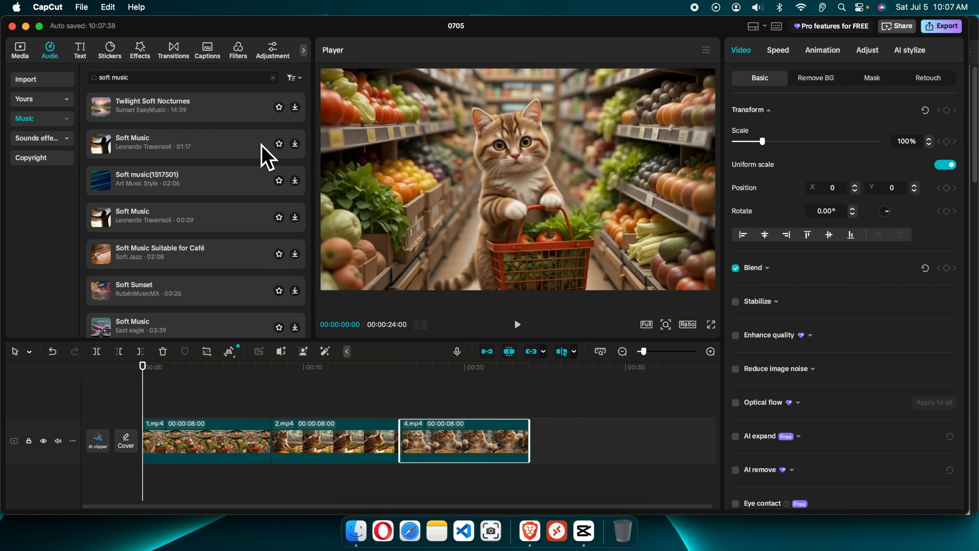
click(211, 106)
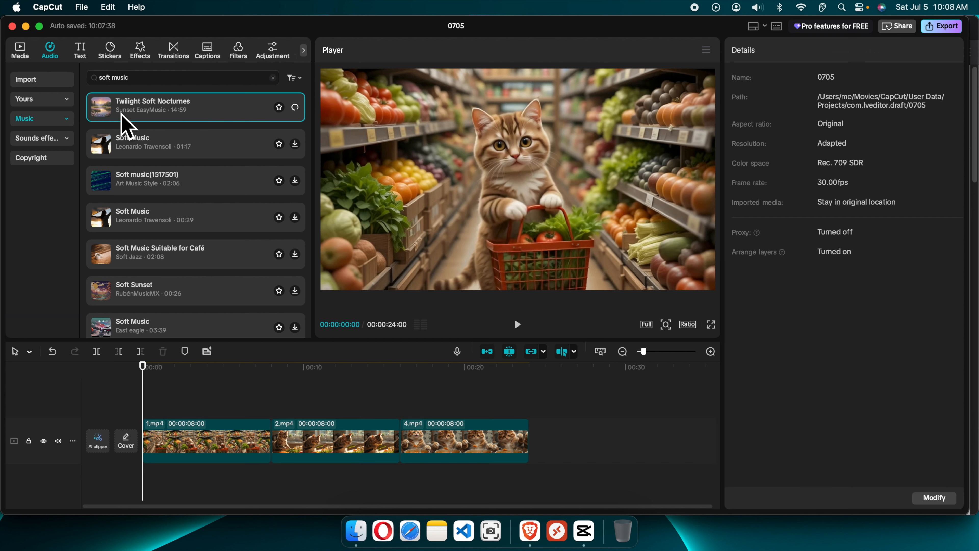
drag(104, 116, 184, 472)
drag(143, 375, 536, 438)
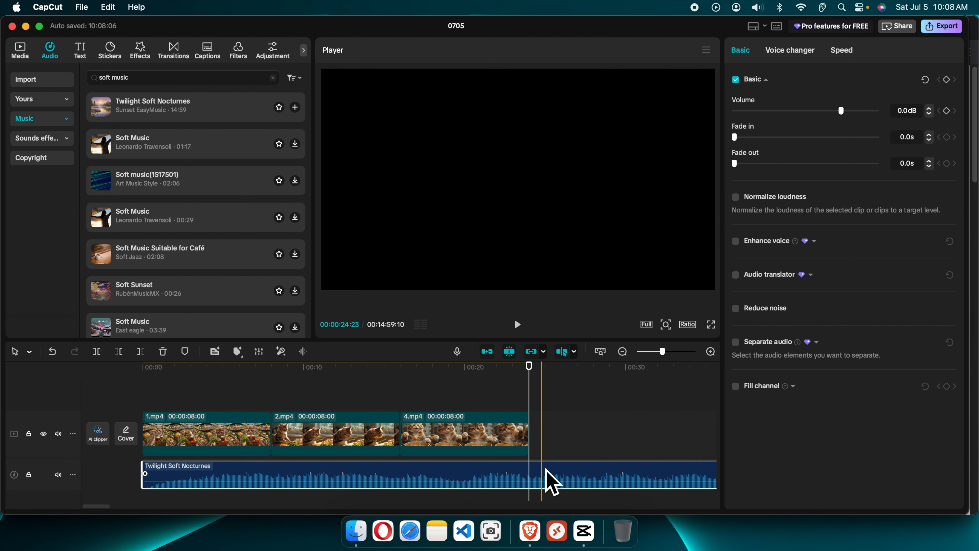
- Split the music track at the end of the video and delete the excess part
key(super+b)
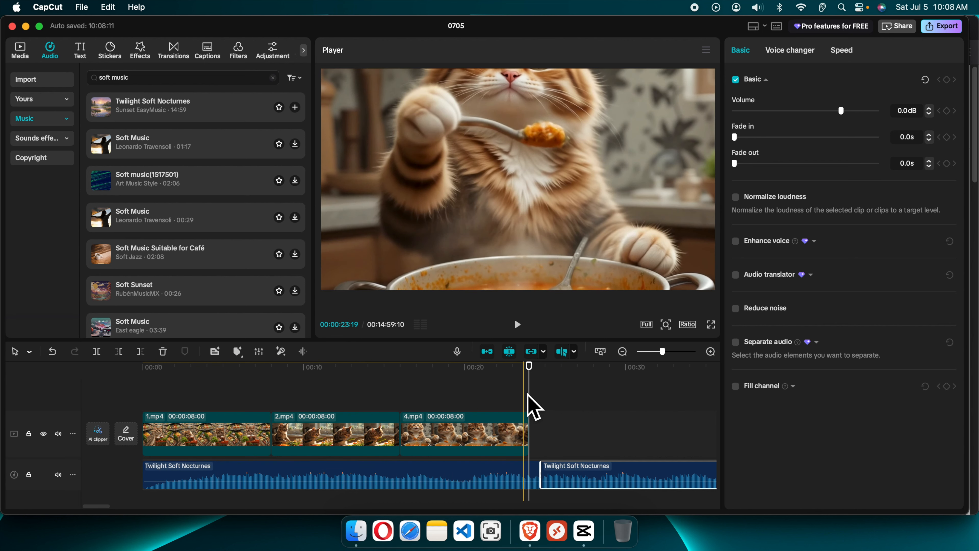
key(super+z)
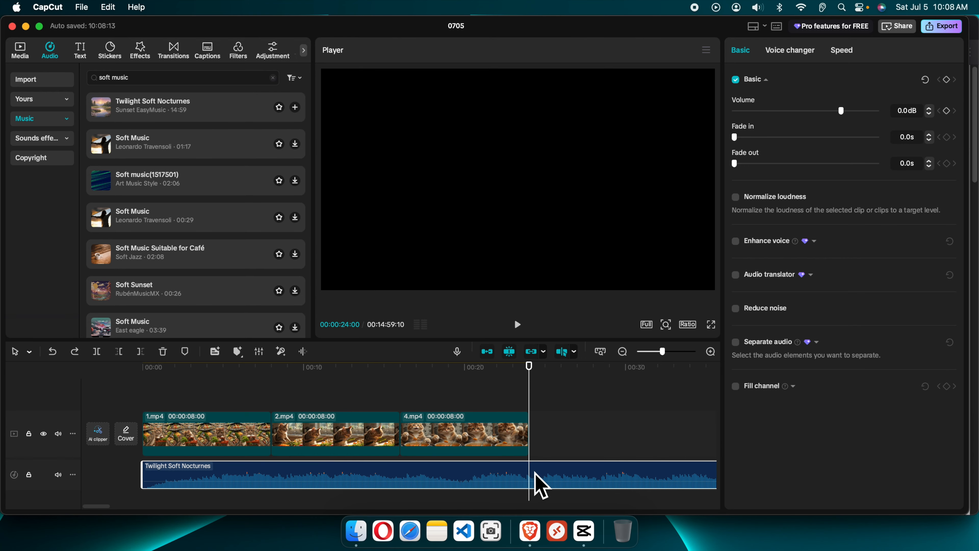
key(super+b)
key(BackSpace)
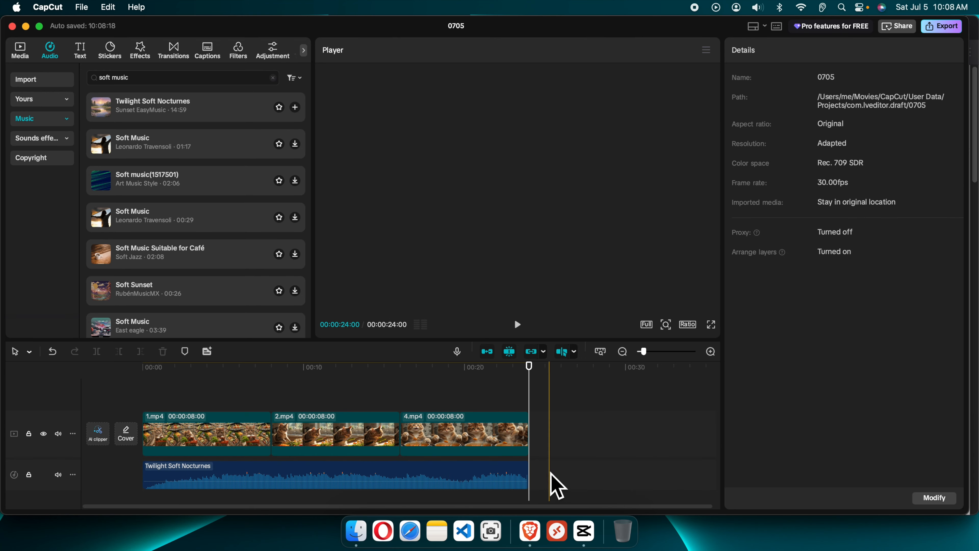
- Search the audio library for cat sound and add the Meow cat crying effect twice along the timeline
click(147, 77)
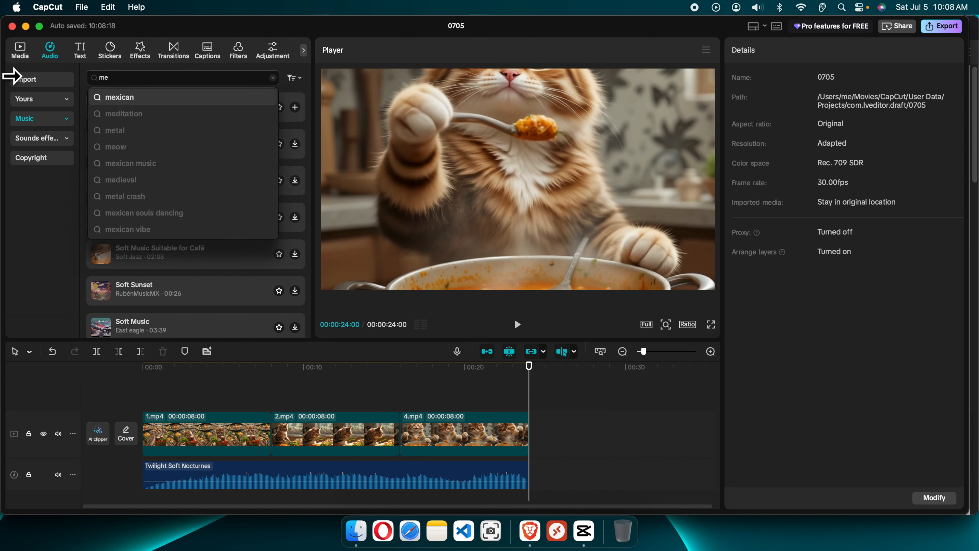
key(Return)
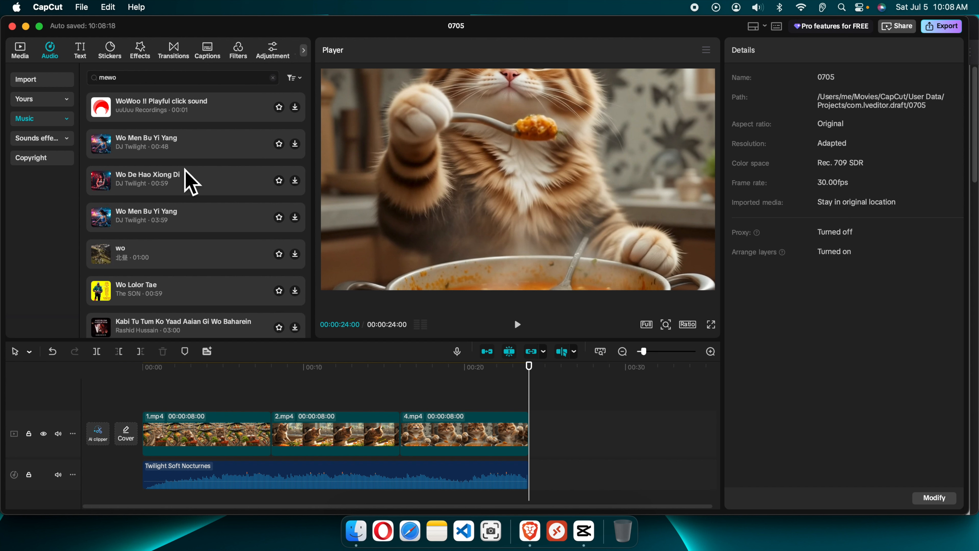
key(BackSpace)
key(BackSpace)
key(BackSpace)
key(BackSpace)
text(c)
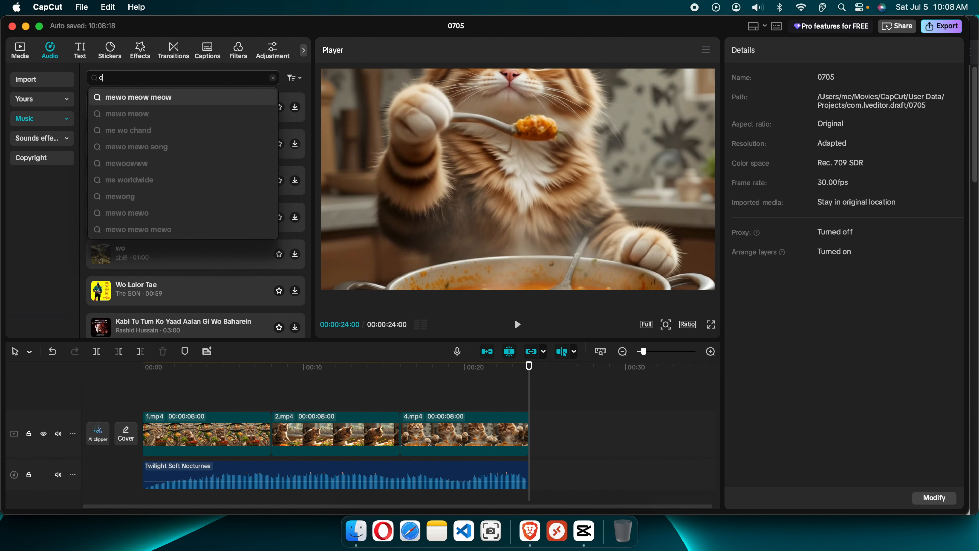
text(at sound)
key(Return)
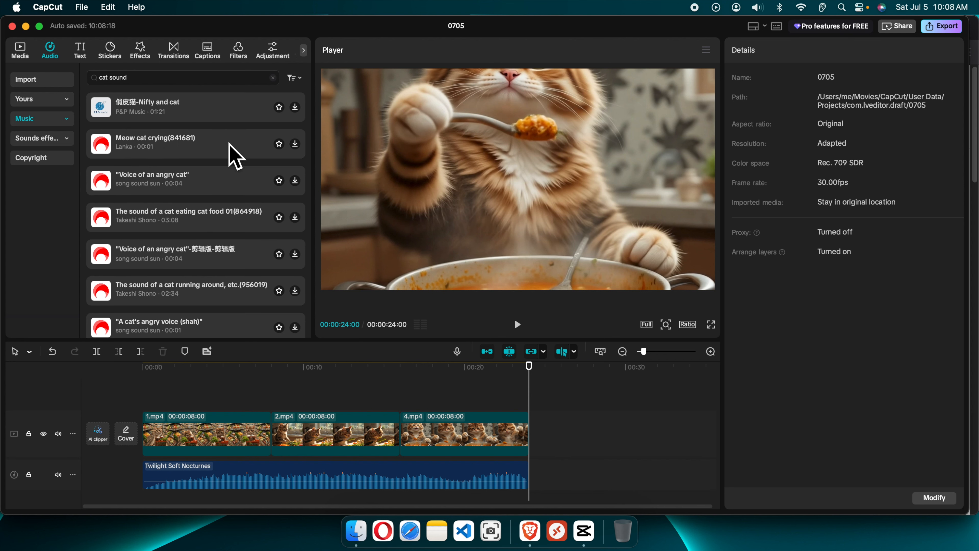
click(115, 155)
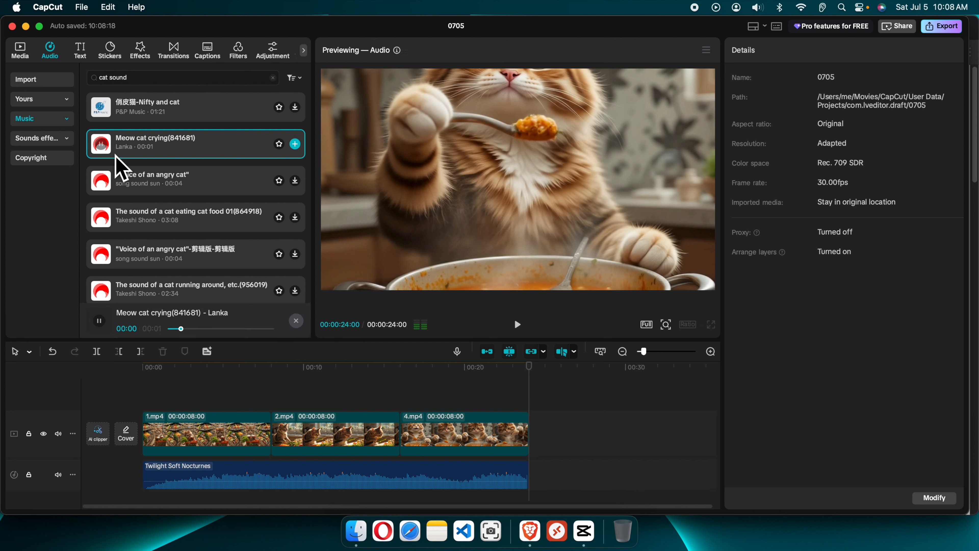
drag(107, 154, 269, 387)
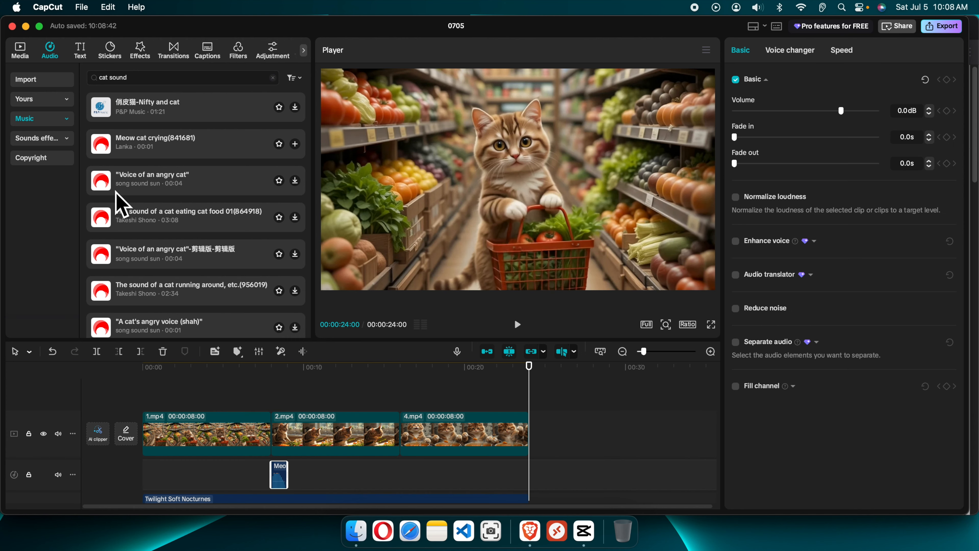
drag(101, 146, 409, 380)
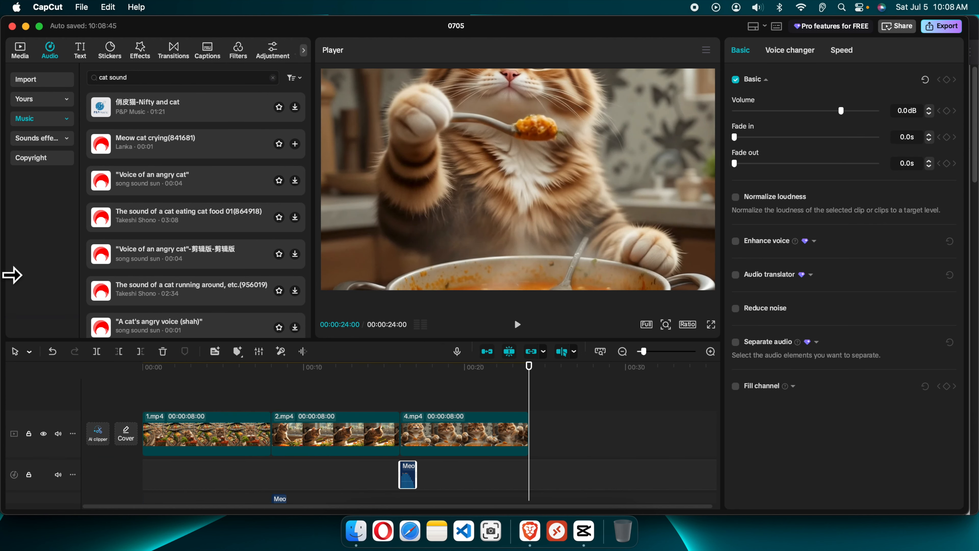
drag(530, 367, 10, 359)
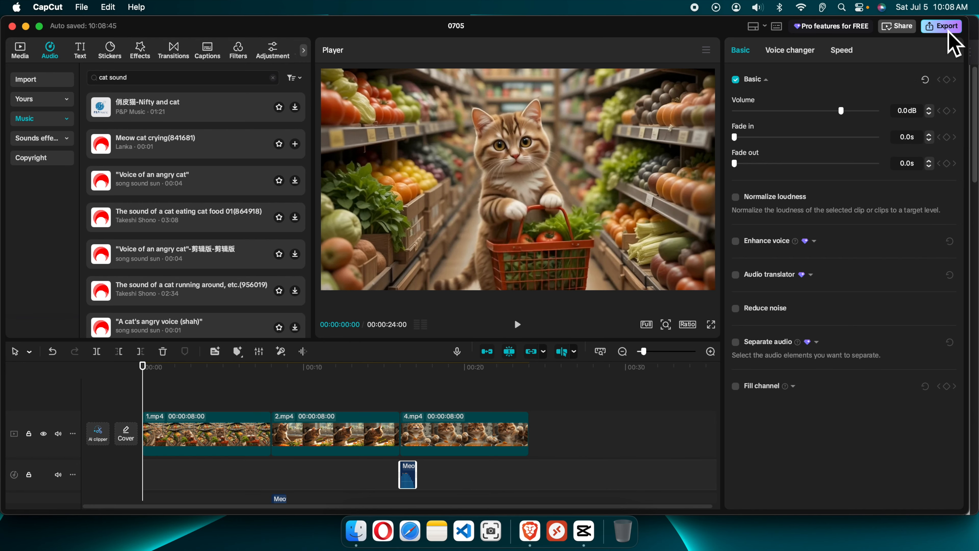
- Change the project's aspect ratio to 9:16
click(942, 26)
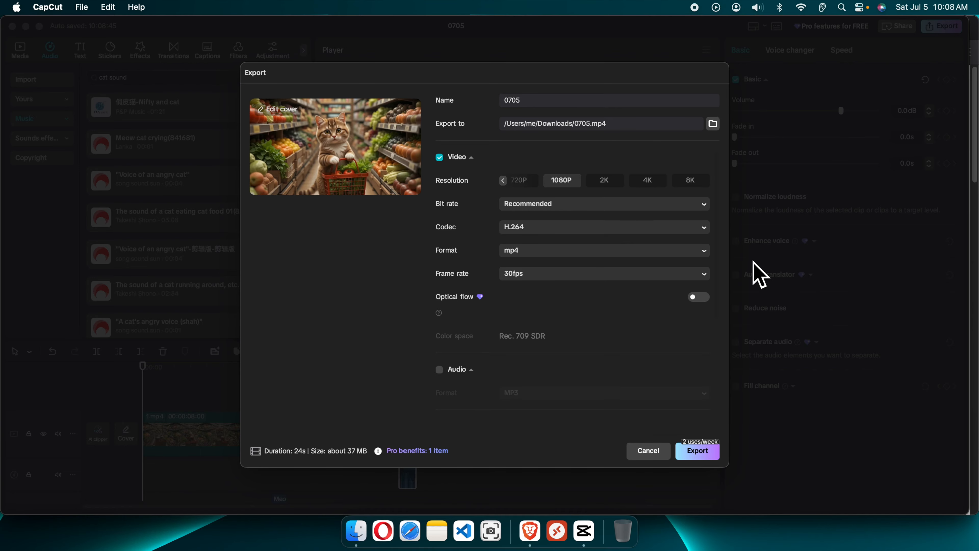
click(647, 452)
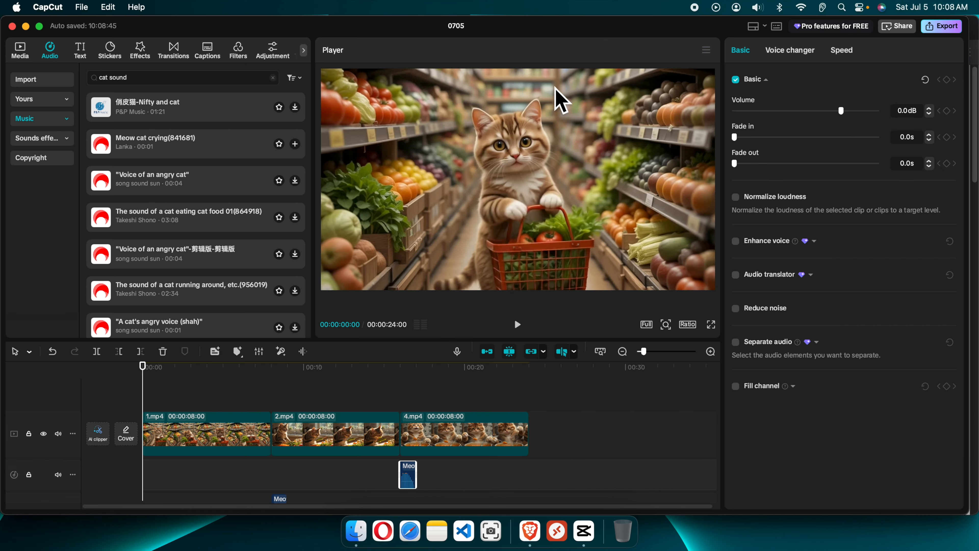
click(691, 327)
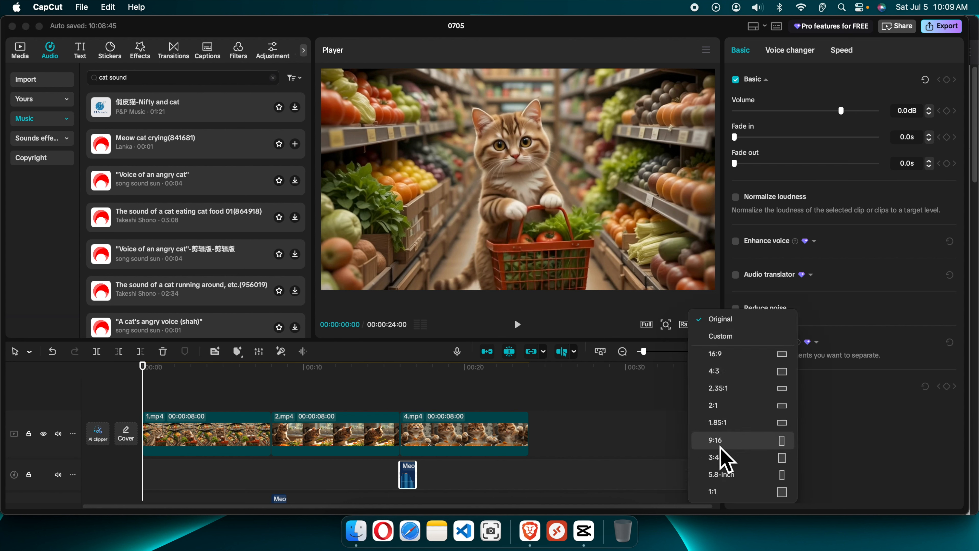
click(718, 442)
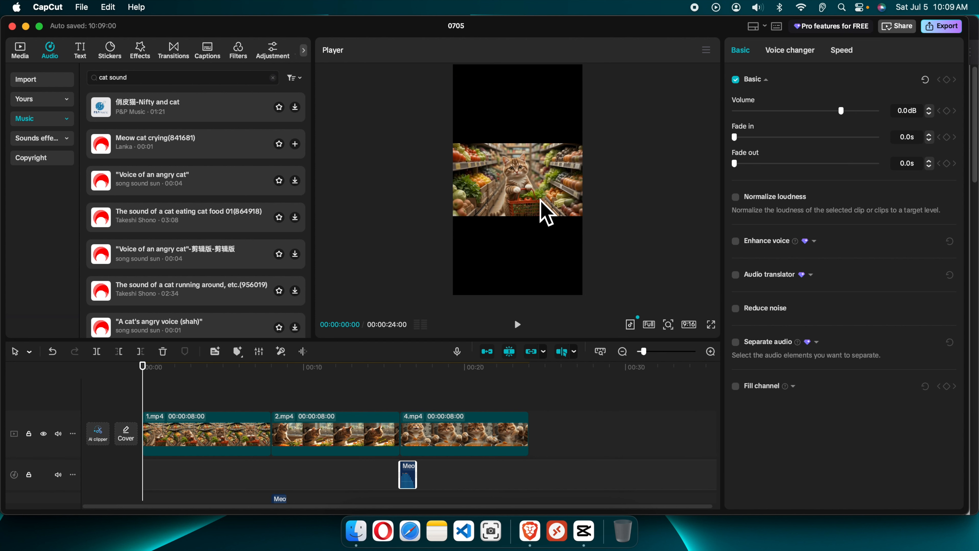
- Select all clips on the timeline and combine them into a compound clip
click(558, 450)
click(483, 447)
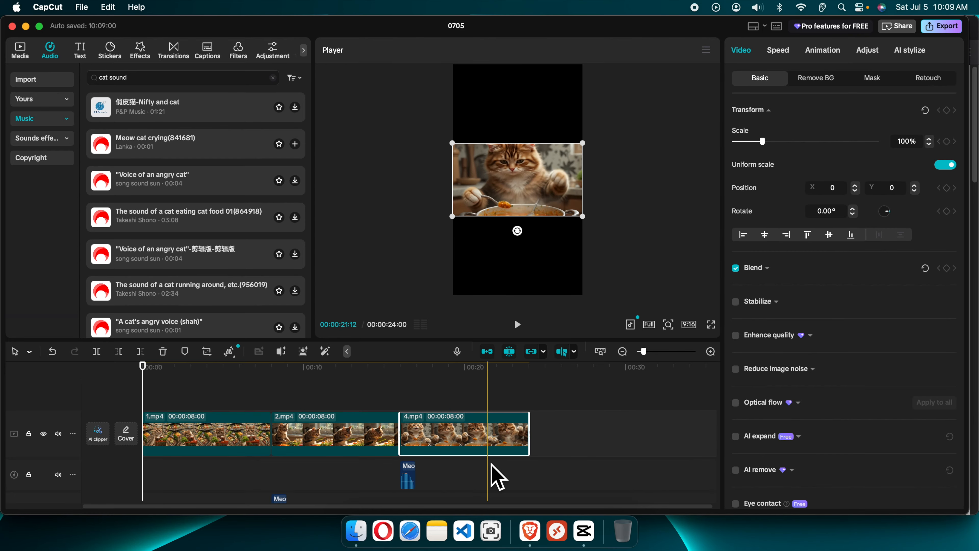
key(super+a)
right_click(363, 444)
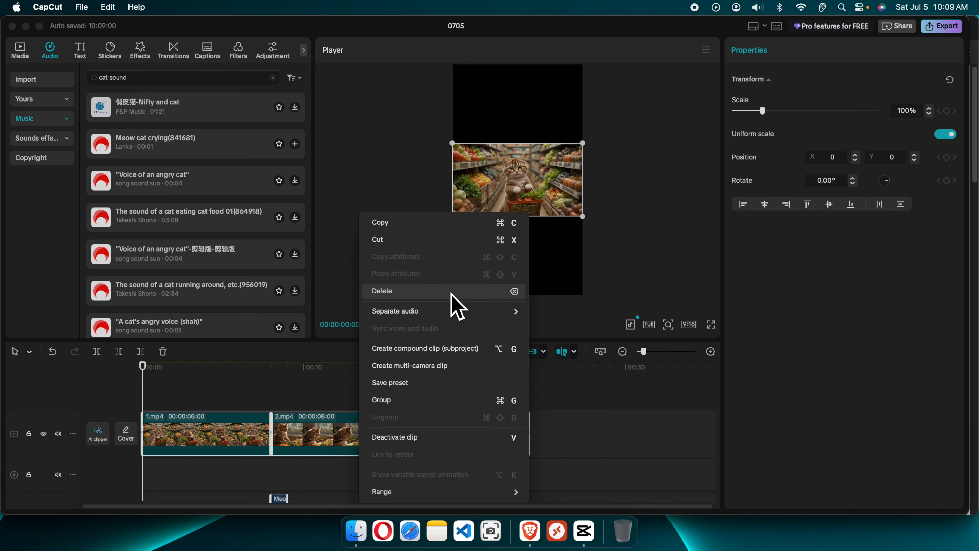
click(442, 351)
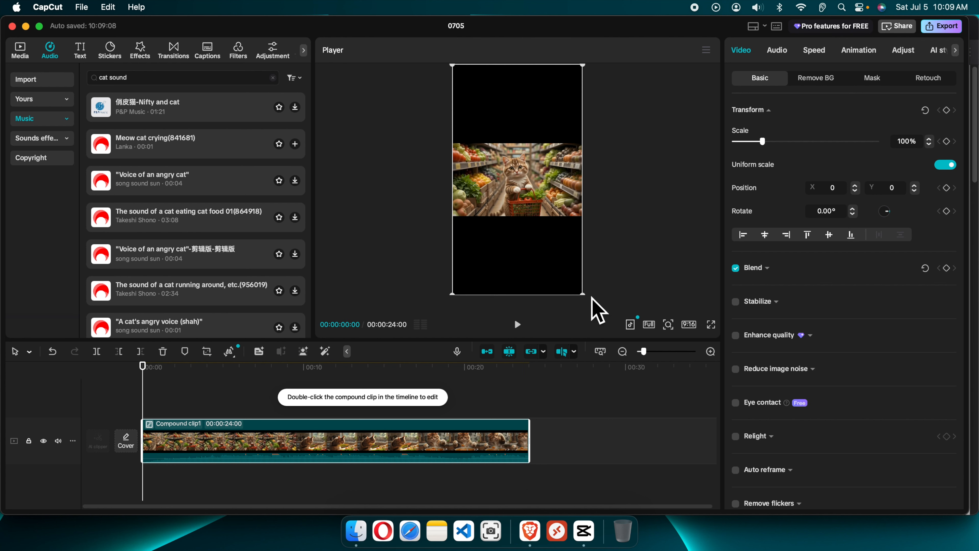
- Scale the compound clip to about 254% and shift it to X 127 so it fills the vertical frame
click(602, 351)
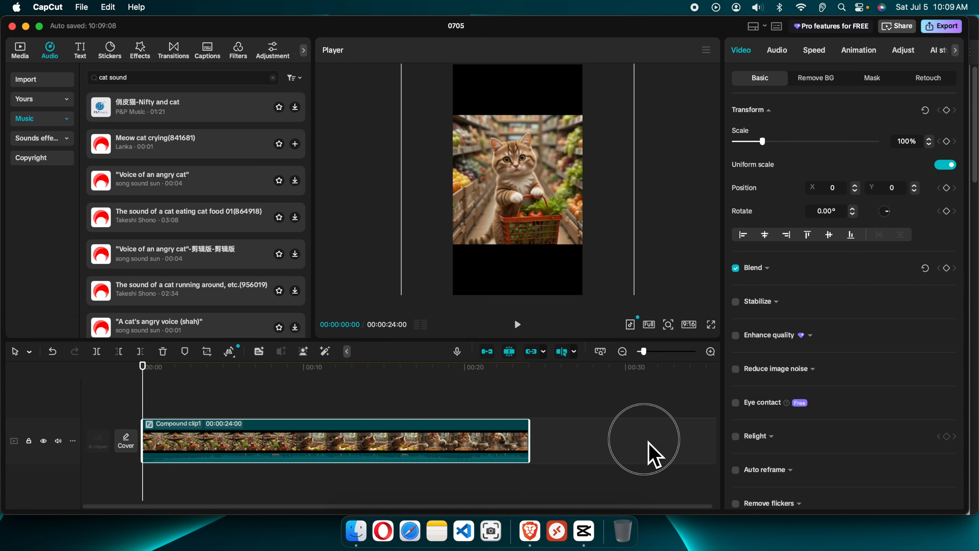
drag(735, 550, 735, 550)
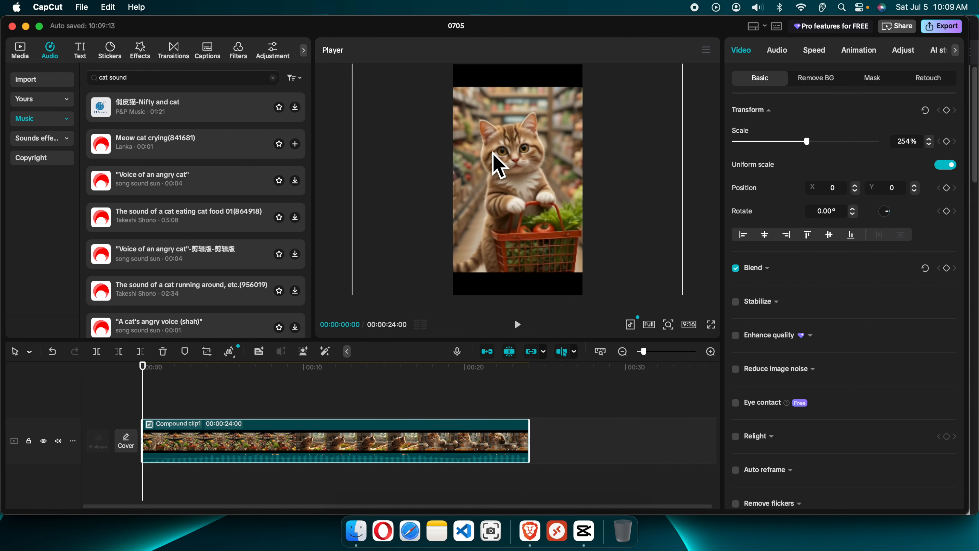
drag(491, 151, 456, 195)
mouse_move(519, 175)
mouse_down()
mouse_move(519, 155)
mouse_move(519, 166)
mouse_up()
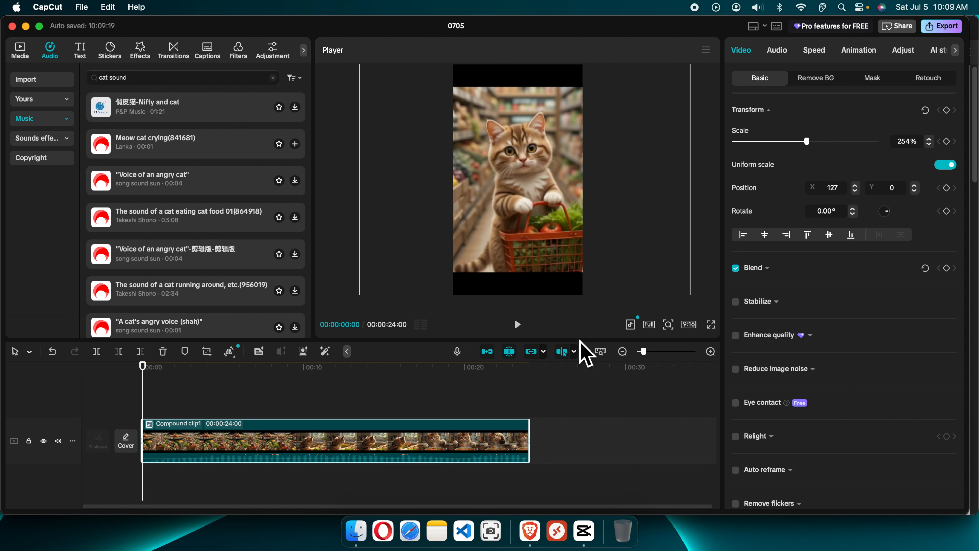
mouse_move(573, 341)
mouse_down()
mouse_move(597, 470)
mouse_move(567, 349)
mouse_up()
- Play back the vertical video from several points to review the framing
click(285, 399)
key(space)
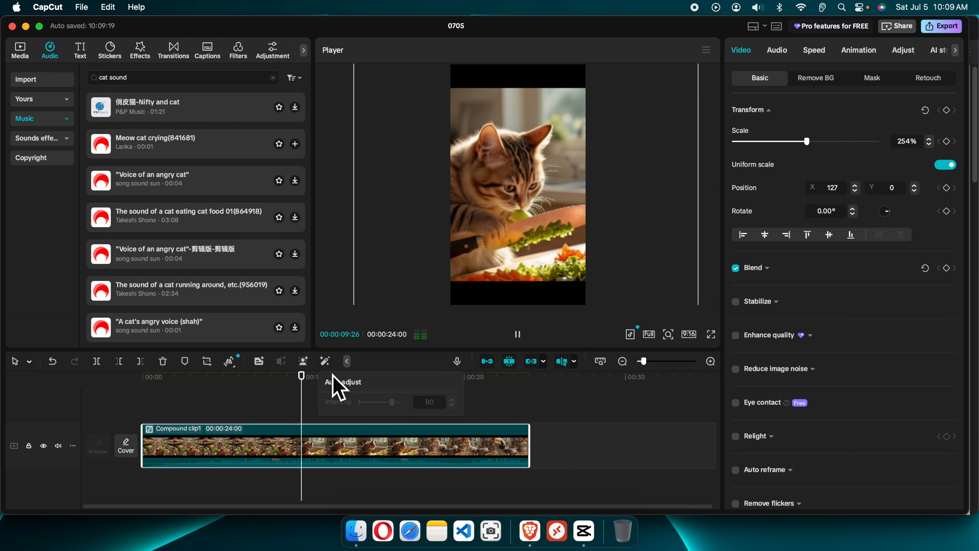
click(384, 390)
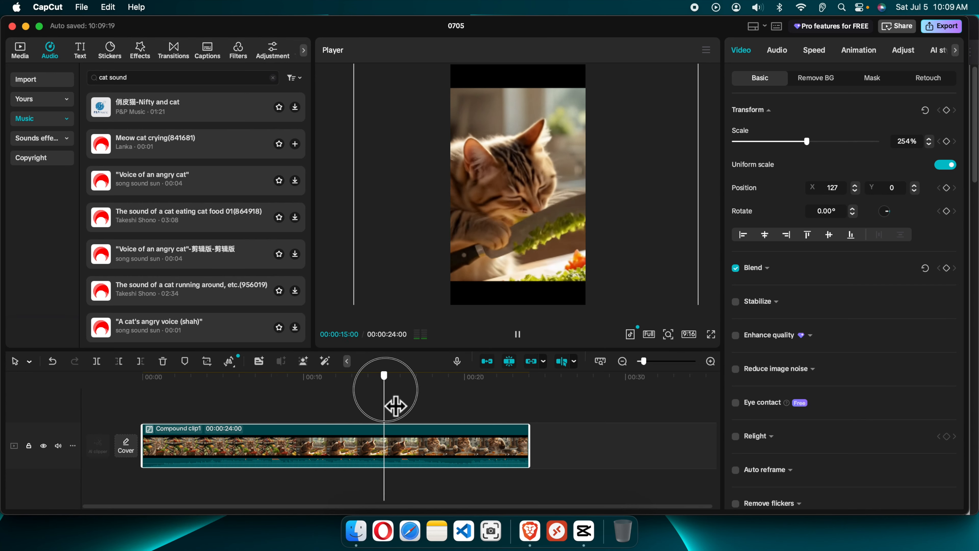
click(461, 400)
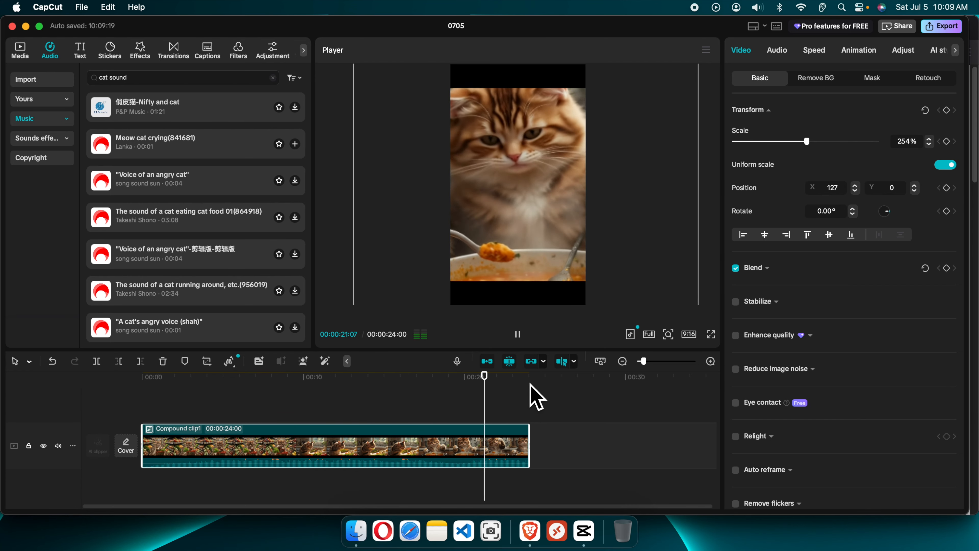
key(space)
drag(506, 393, 4, 404)
key(space)
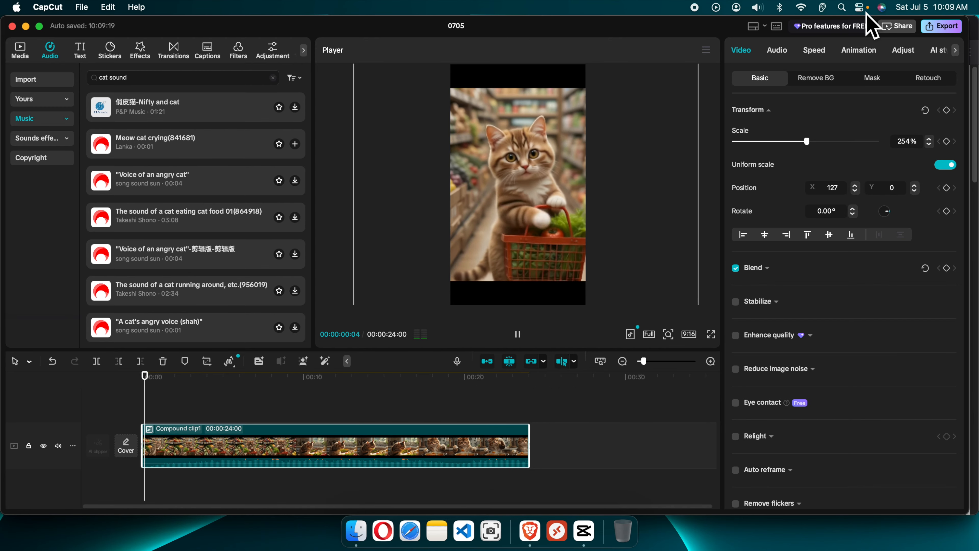
key(space)
- Export the video as 0705.mp4 to Downloads at 1080P, 30fps, then close the share dialog
click(956, 31)
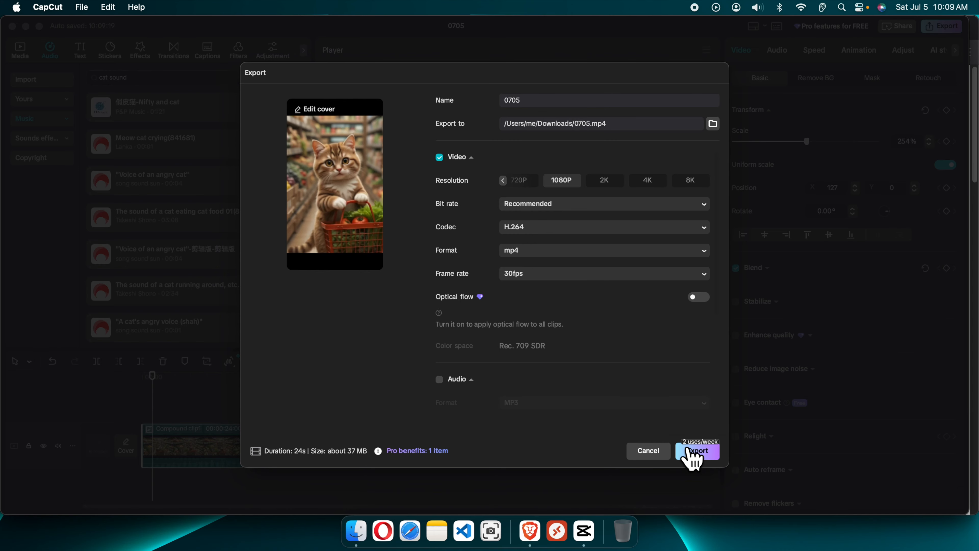
click(697, 454)
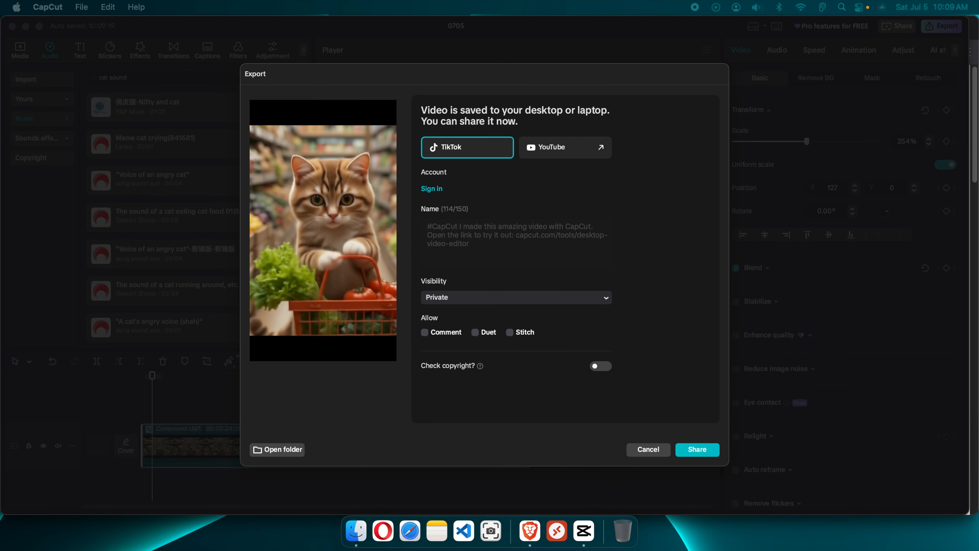
drag(87, 164, 447, 258)
click(332, 132)
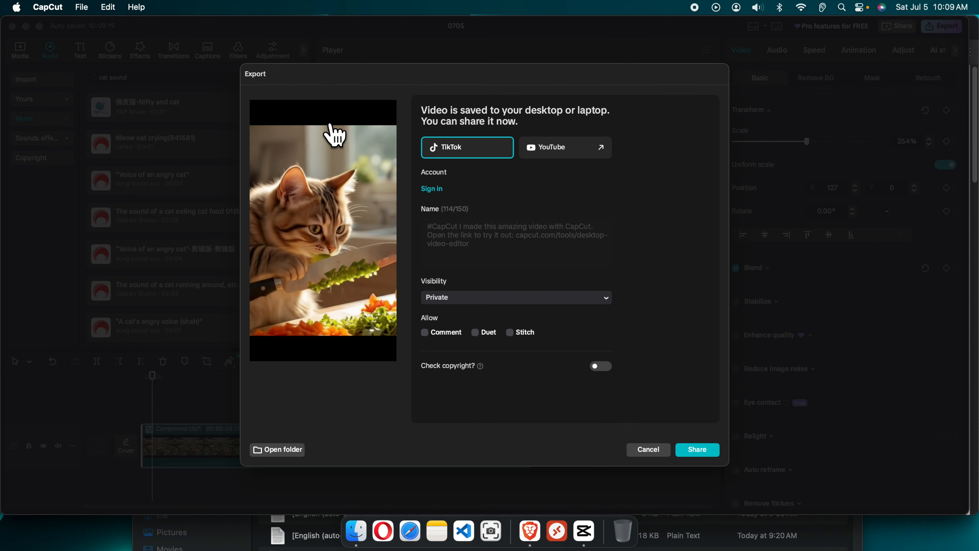
click(649, 450)
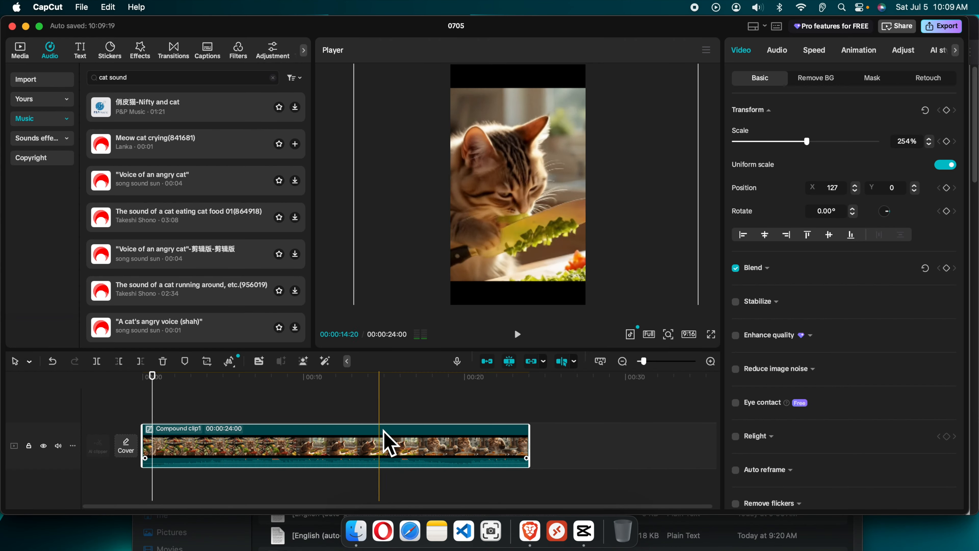
- Open Downloads in Finder and preview the exported 0705.mp4
click(356, 530)
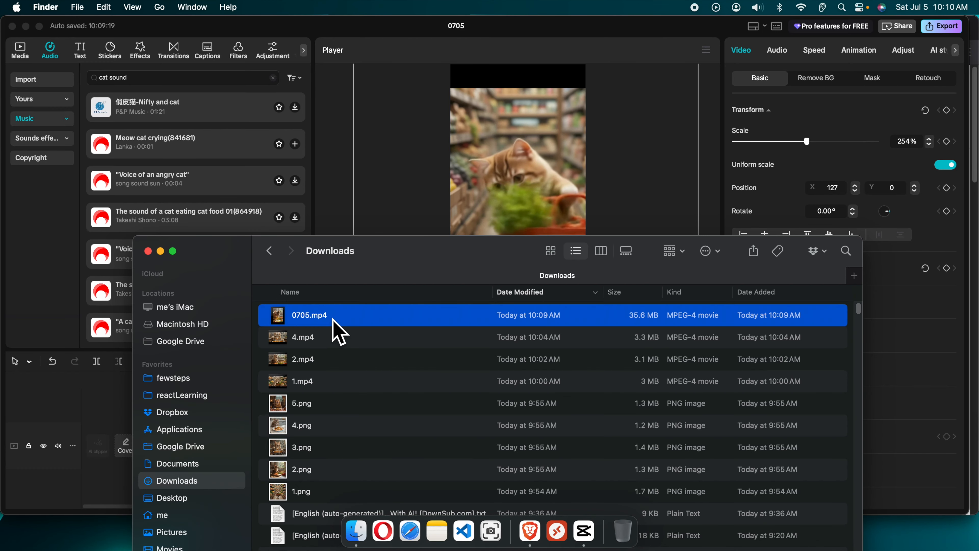
key(space)
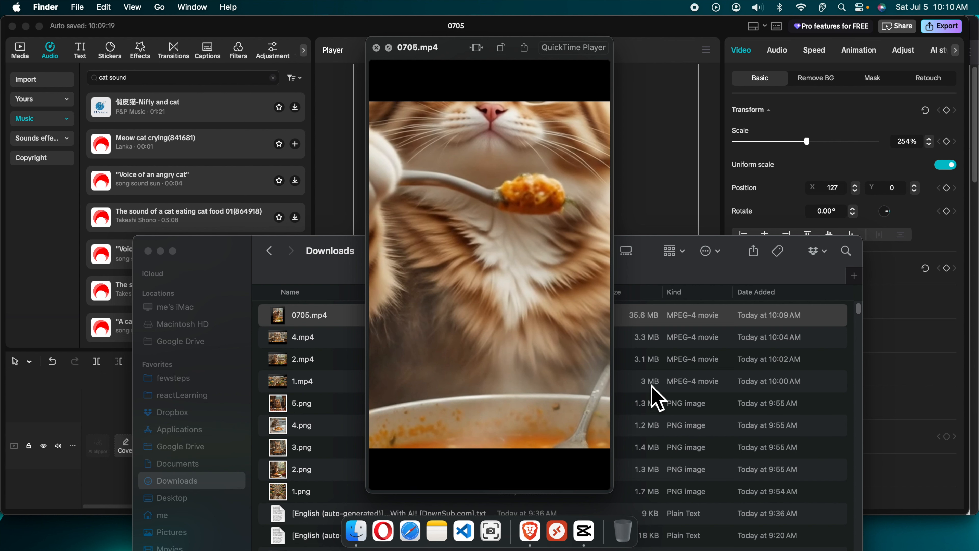
key(space)
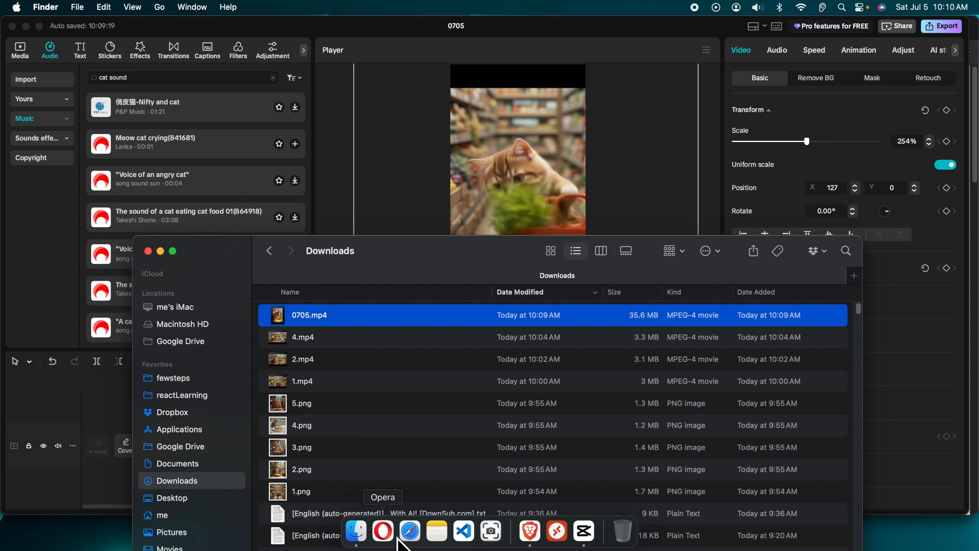
- Switch to Brave showing Pixabay's background music search results
click(530, 534)
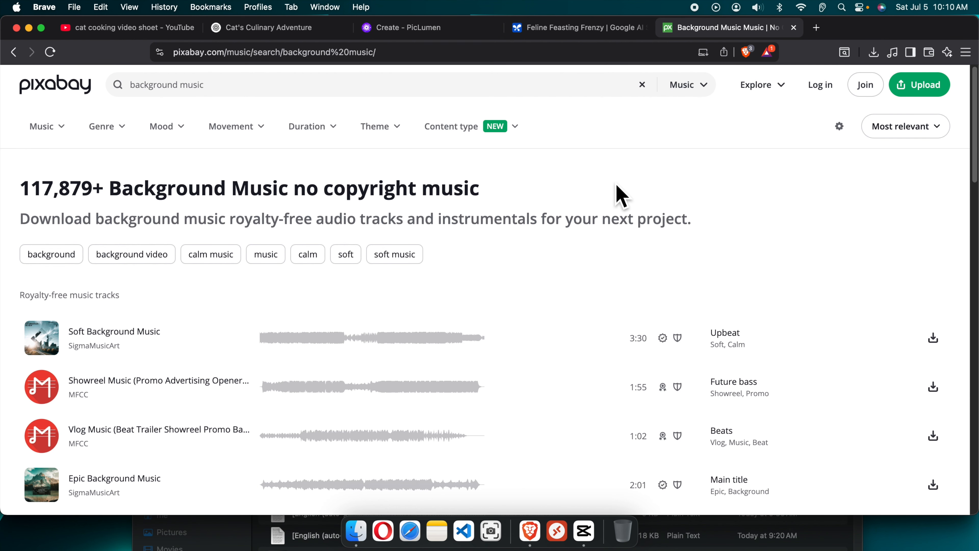